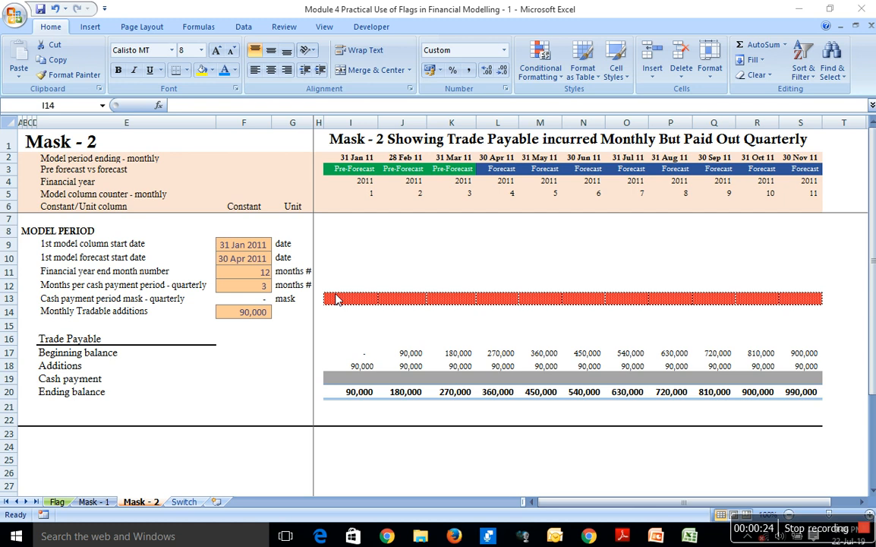
Step: Examine the quarterly cash payment period mask row and the Cash payment row of the Trade Payable section
left_click(354, 311)
left_click(342, 300)
key("ctrl+c")
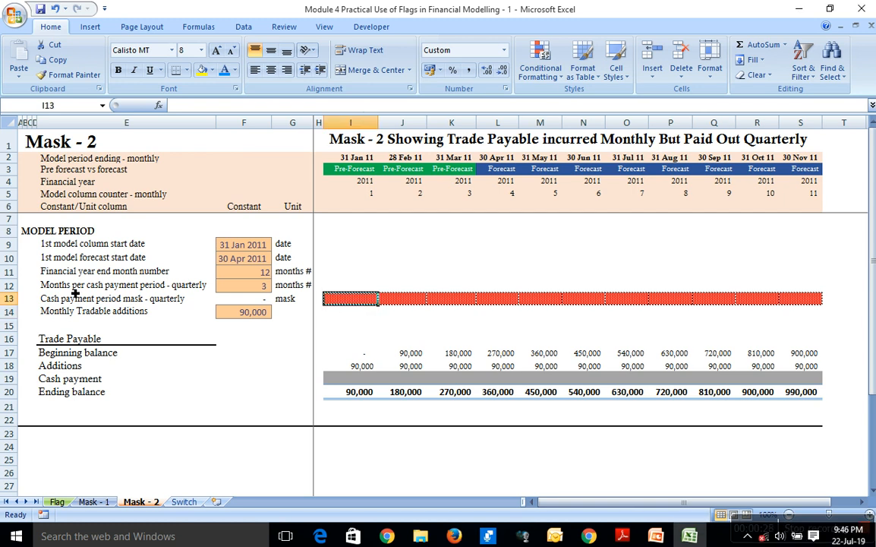
left_click(120, 302)
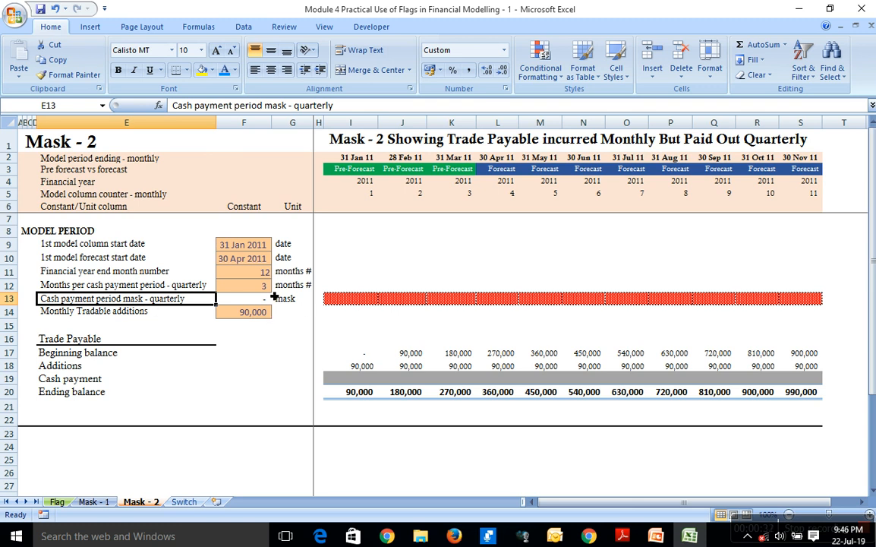
left_click(358, 300)
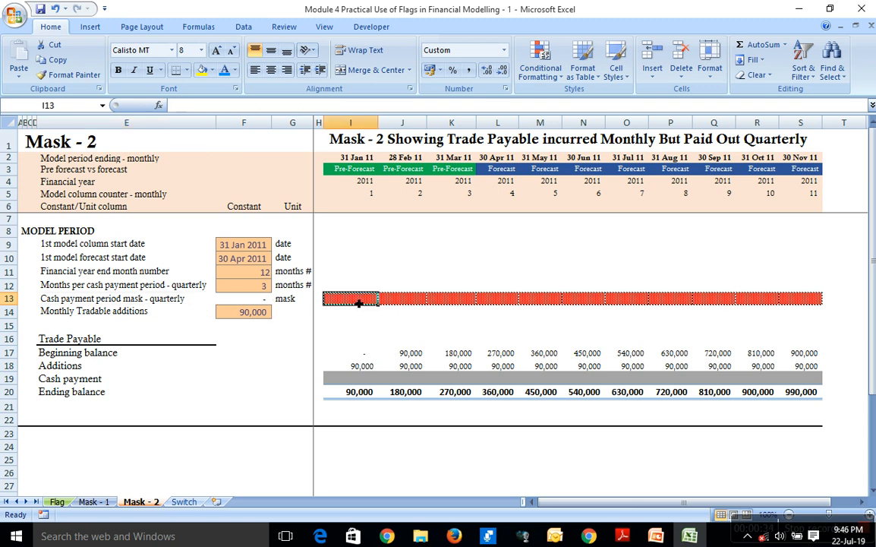
left_click(93, 385)
left_click(350, 378)
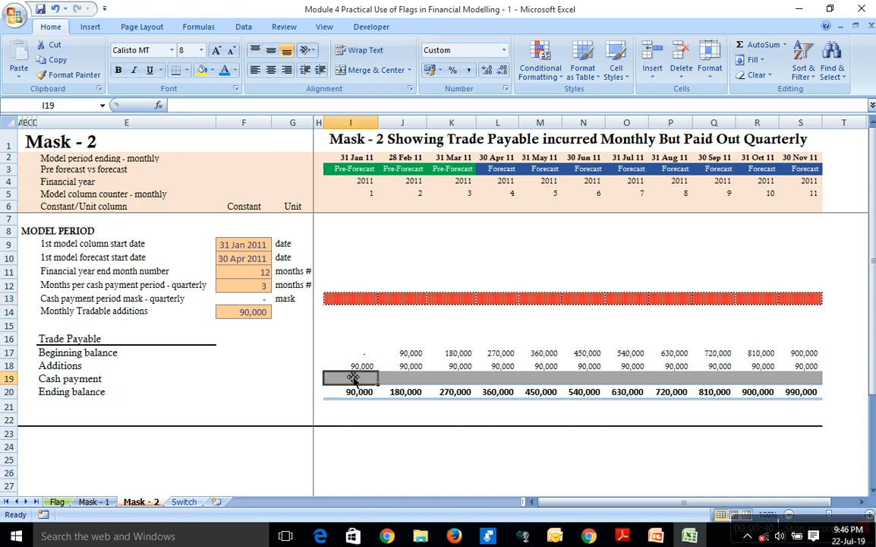
Step: Review the formulas of the monthly Additions row from January to May 2011
left_click(360, 370)
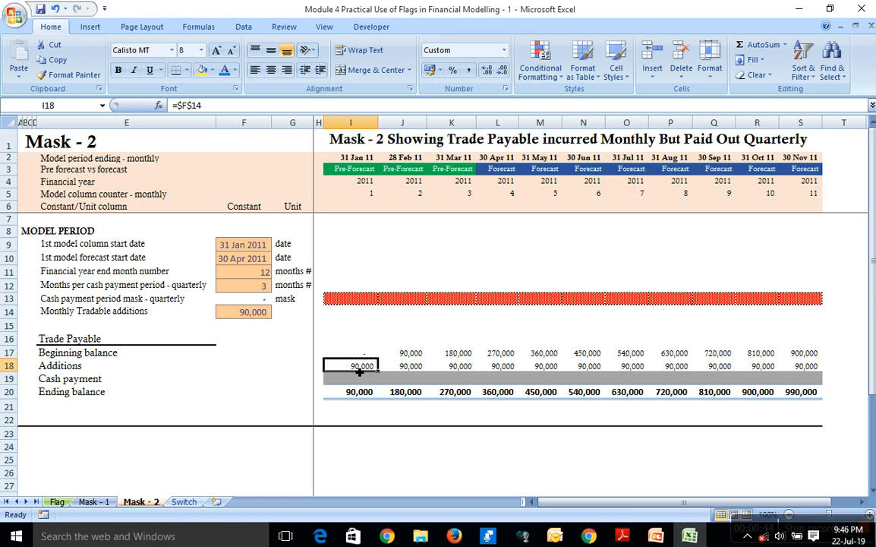
key("Right")
key("Right")
key("Right")
key("Right")
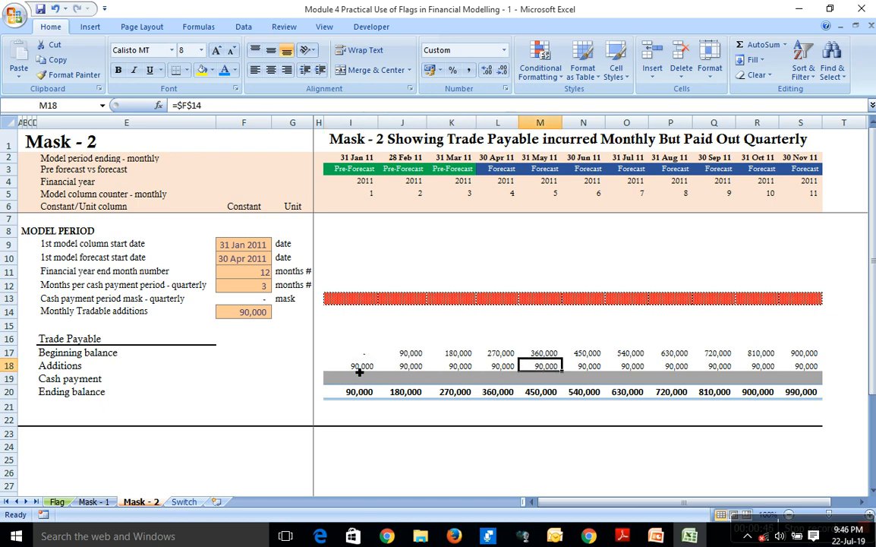
key("Left")
key("Left")
key("Left")
key("Left")
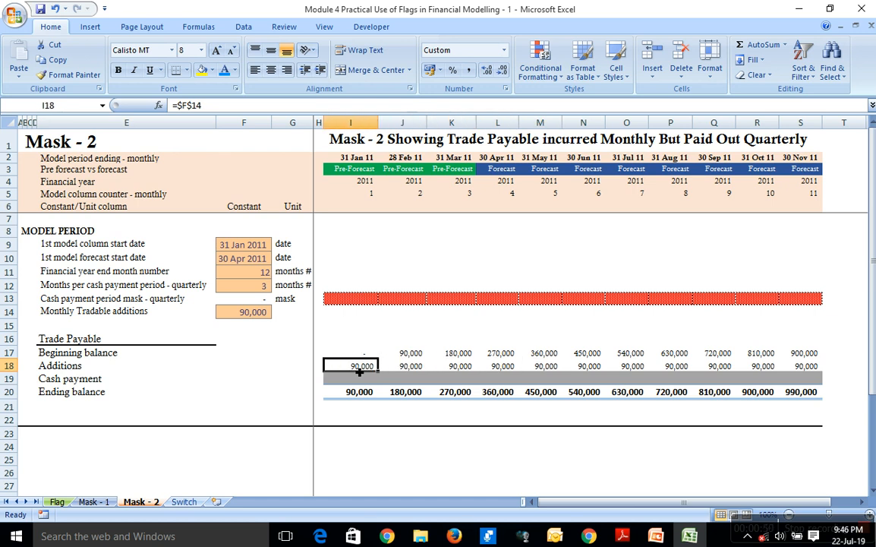
Step: Examine the mask row cells for January, February, March and September 2011 against the model column counter
left_click(360, 305)
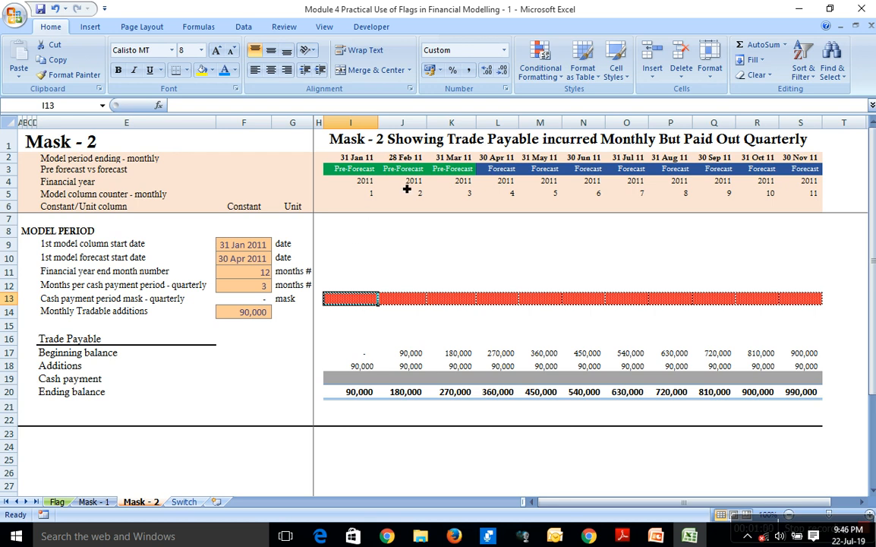
left_click(463, 304)
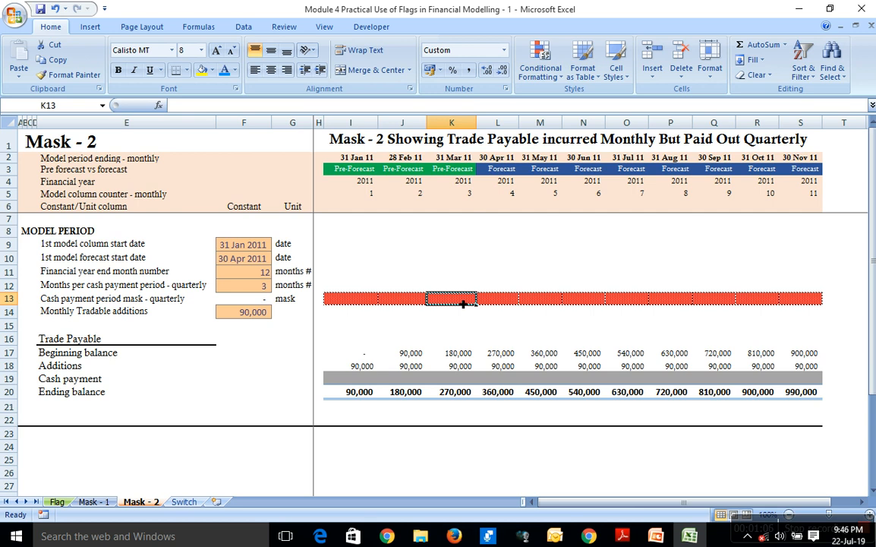
left_click(361, 303)
left_click(409, 304)
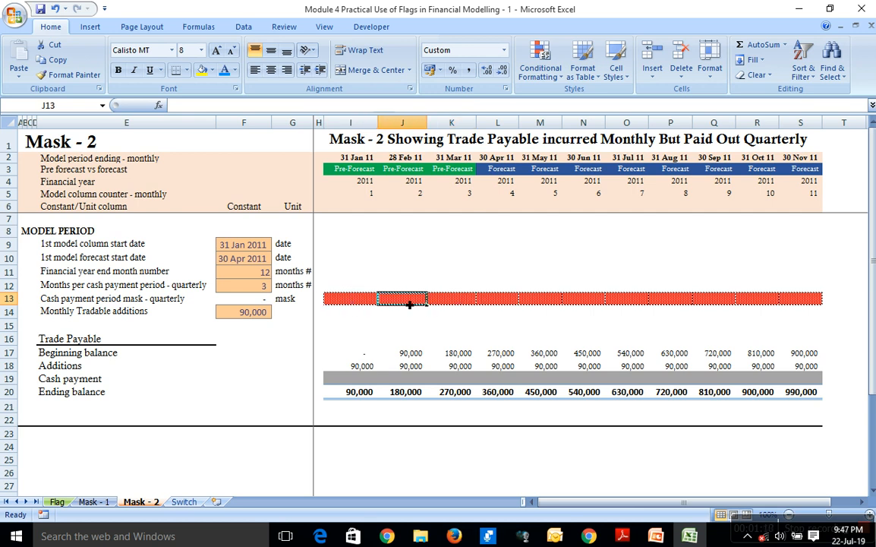
left_click(458, 302)
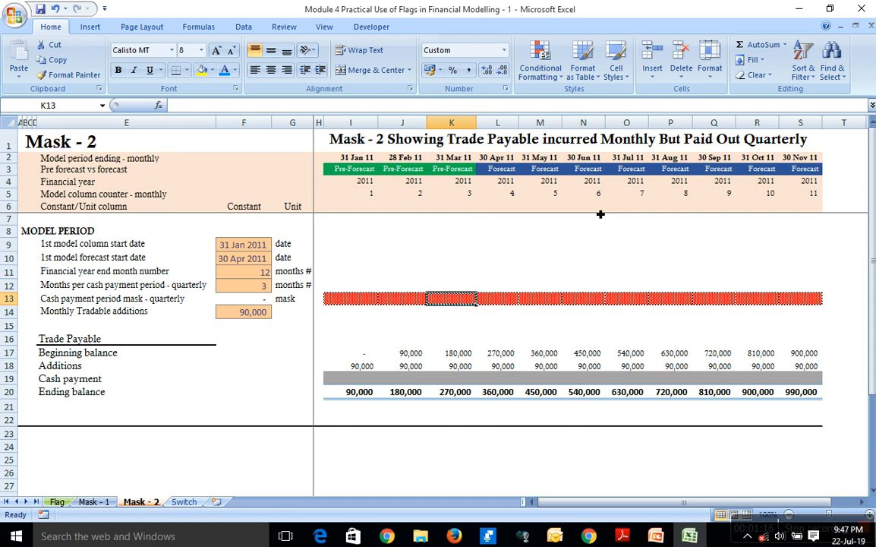
left_click(724, 298)
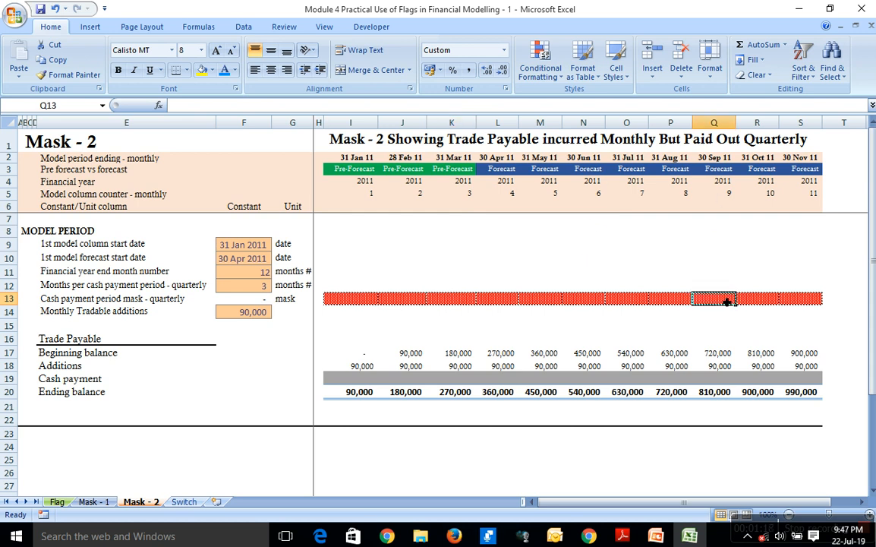
left_click(353, 301)
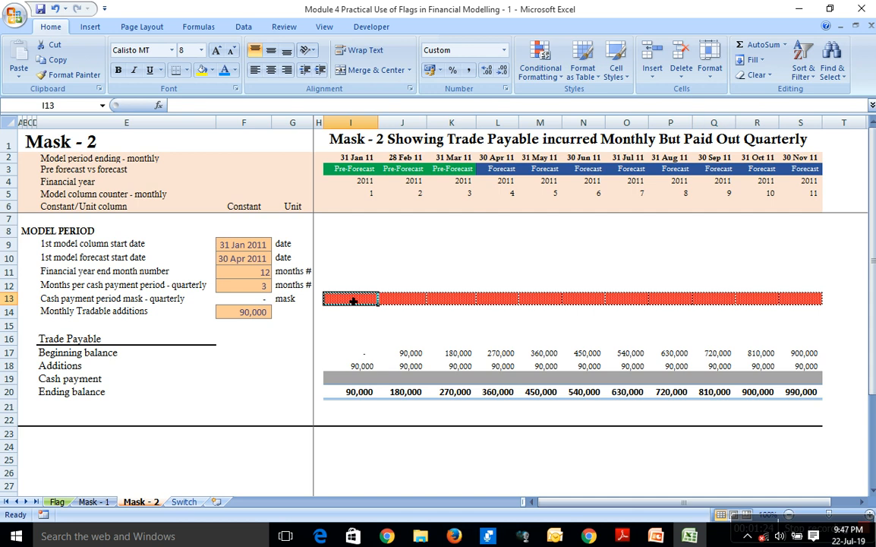
type("=")
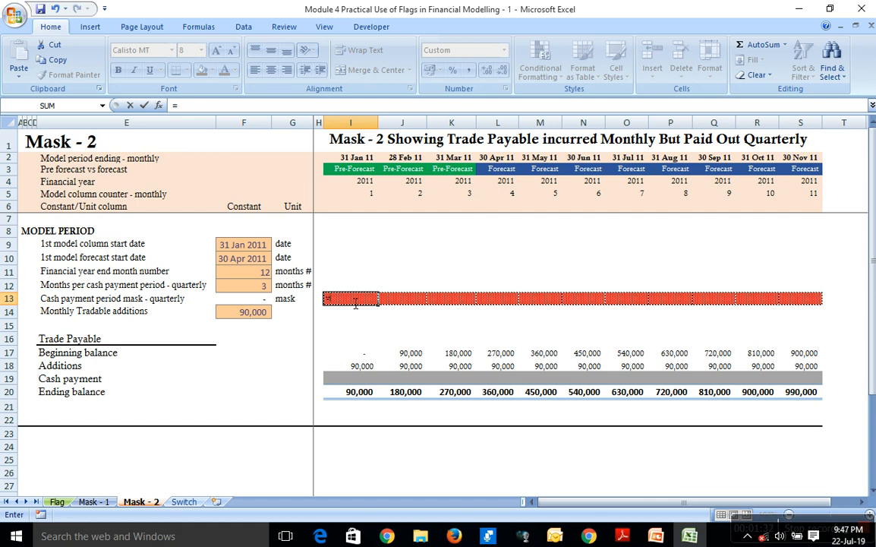
key("BackSpace")
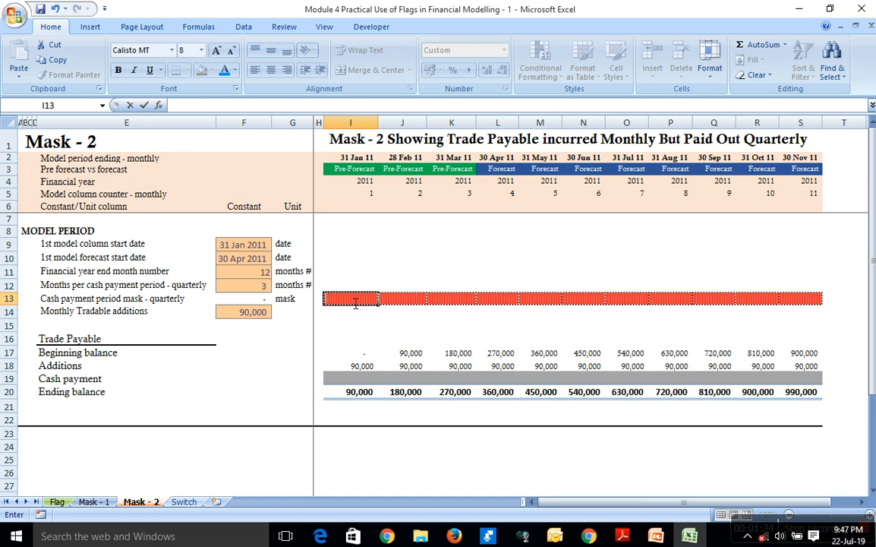
Step: Enter the test formula =MOD(4,3) in cell I11
left_click(352, 273)
type("=MOD")
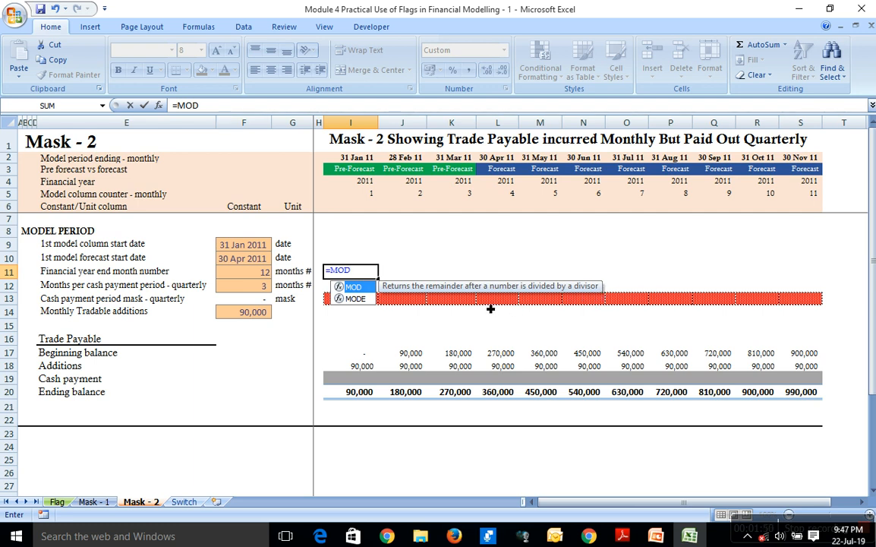
type("(")
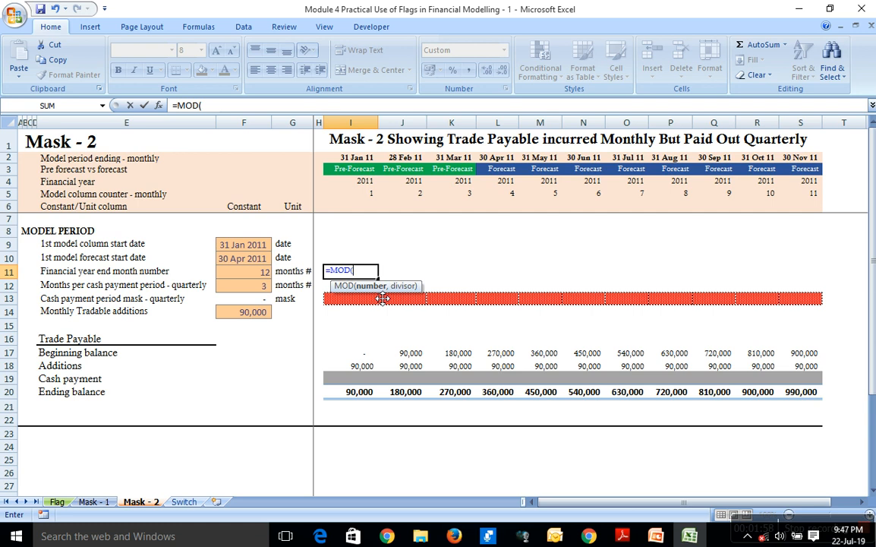
type("4")
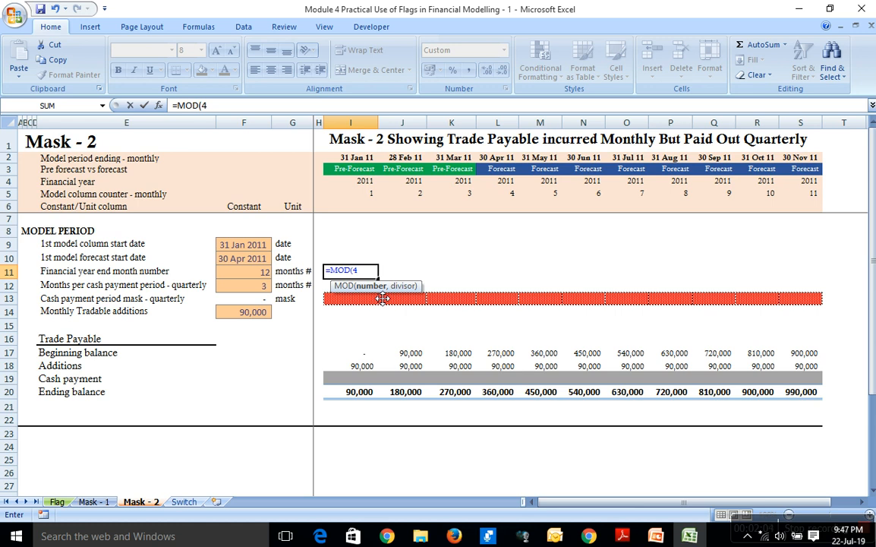
type("3")
key("BackSpace")
type(",3)")
key("Return")
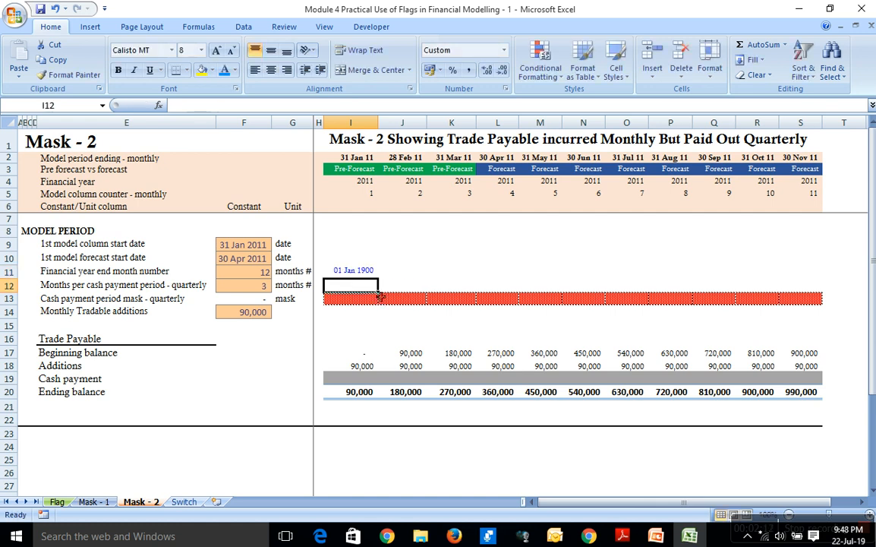
Step: Format cell I11 as a Number with no decimal places
left_click(365, 271)
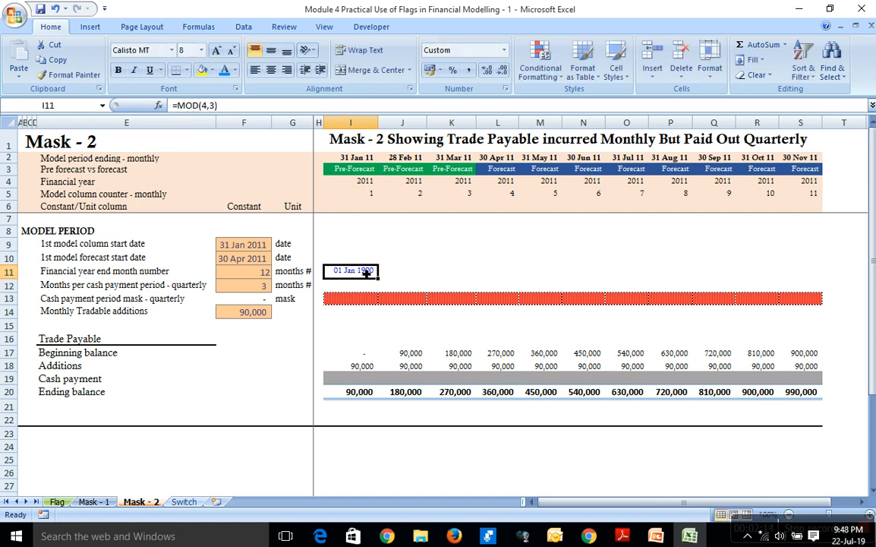
left_click(504, 52)
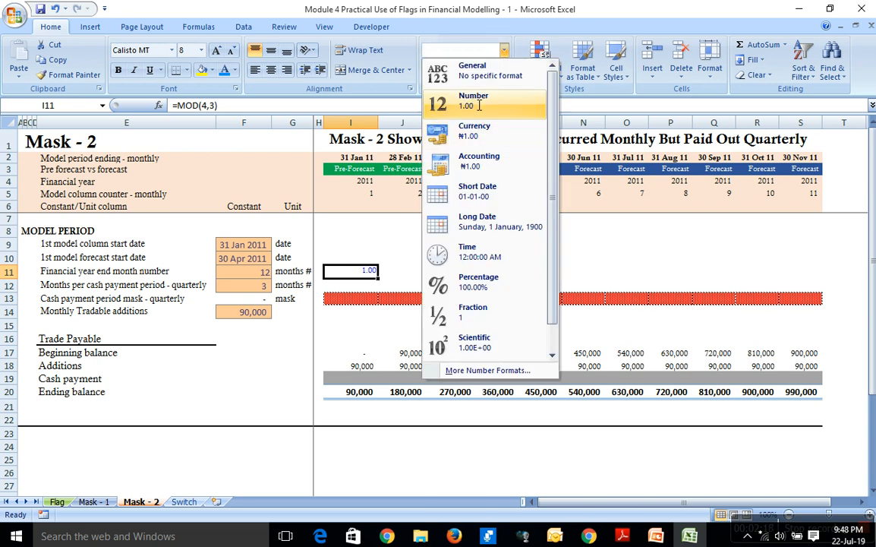
left_click(431, 97)
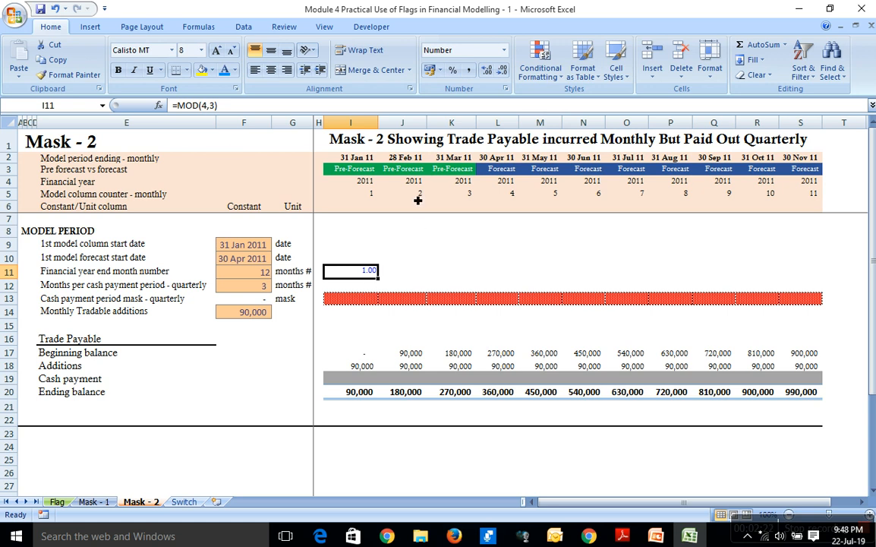
left_click(503, 70)
left_click(503, 69)
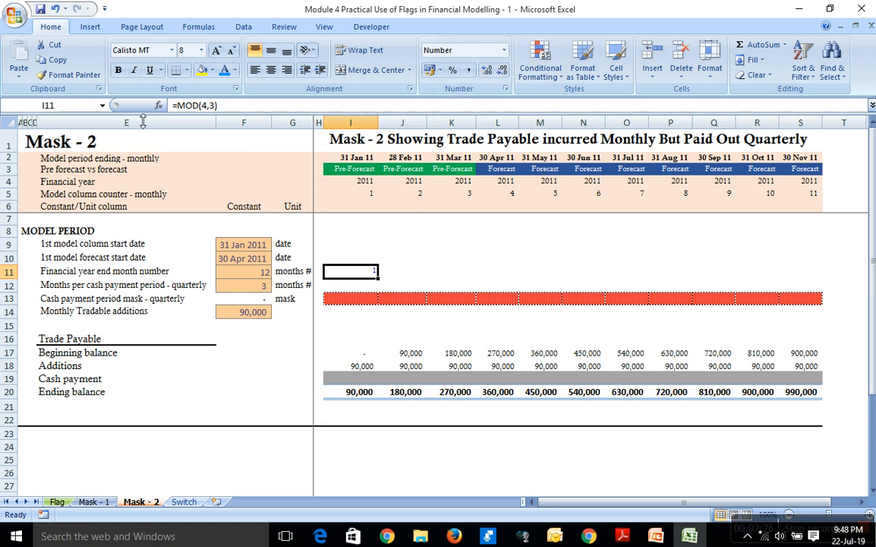
Step: Change the test formula in cell I11 to =MOD(5,3)
left_click(213, 106)
key("BackSpace")
type("5")
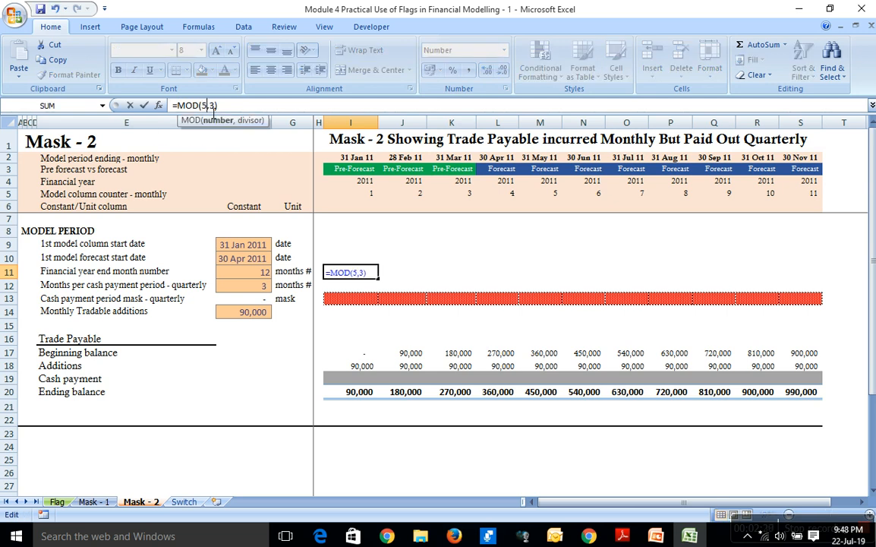
key("Return")
key("Up")
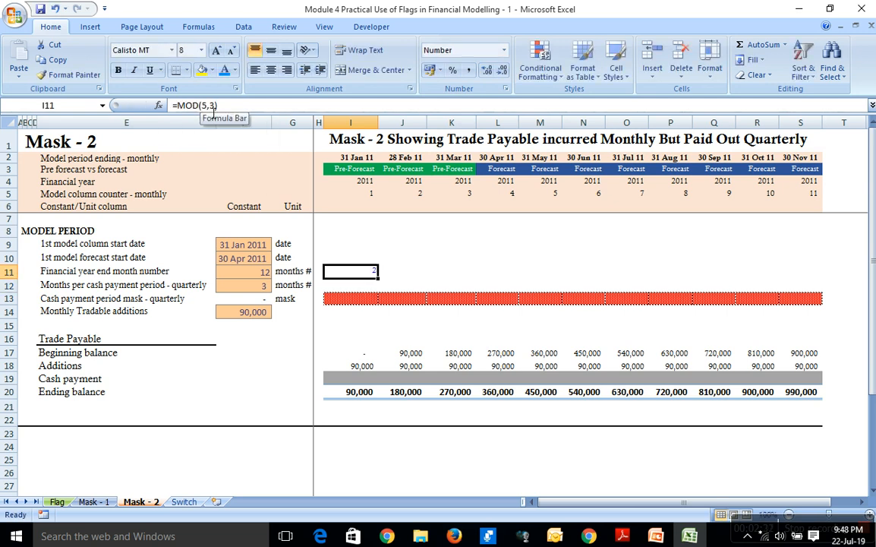
Step: Change the test formula in cell I11 to =MOD(10,3), then clear the cell's contents
left_click(209, 106)
key("BackSpace")
type("10")
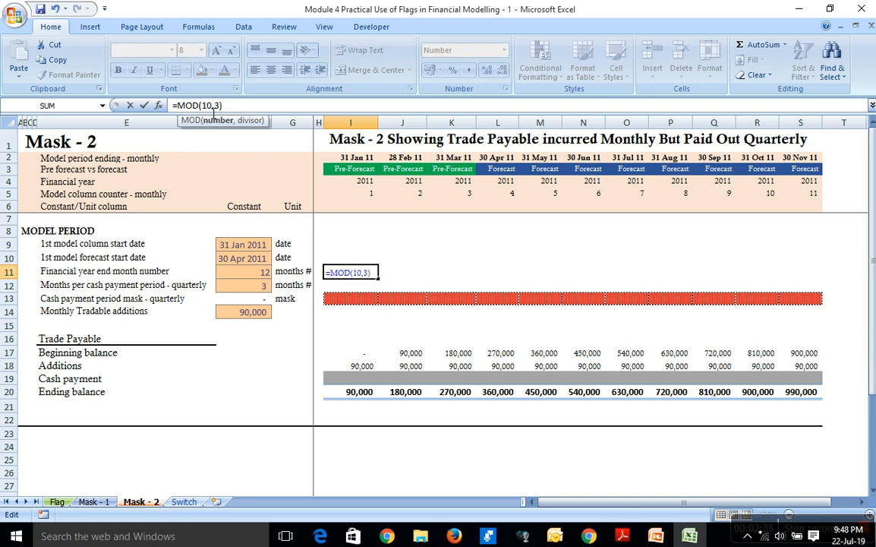
key("Return")
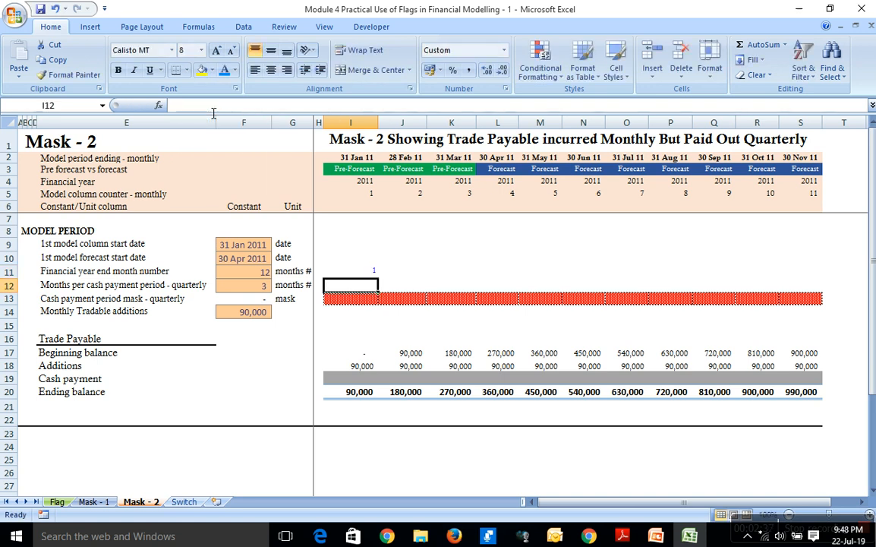
left_click(355, 274)
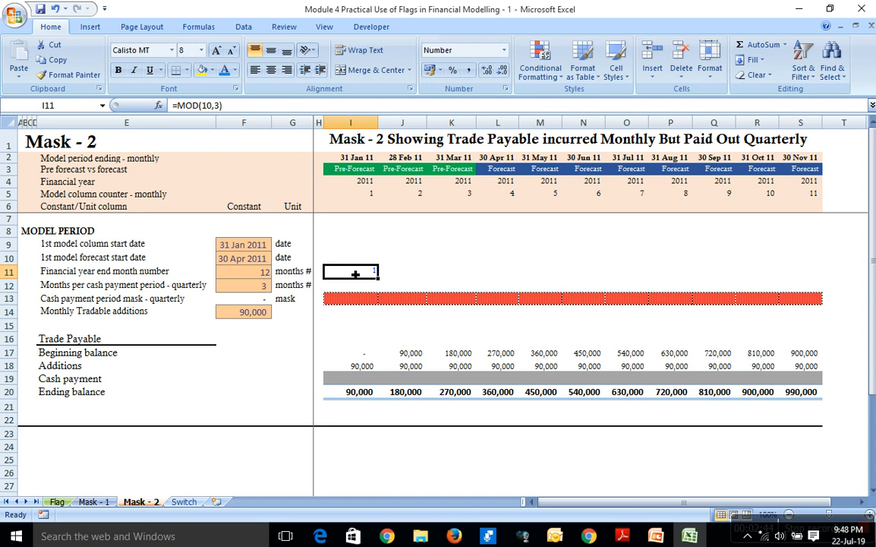
key("Delete")
Step: Begin an IF formula with a nested MOD function in cell I13 of the cash payment period mask row
left_click(353, 305)
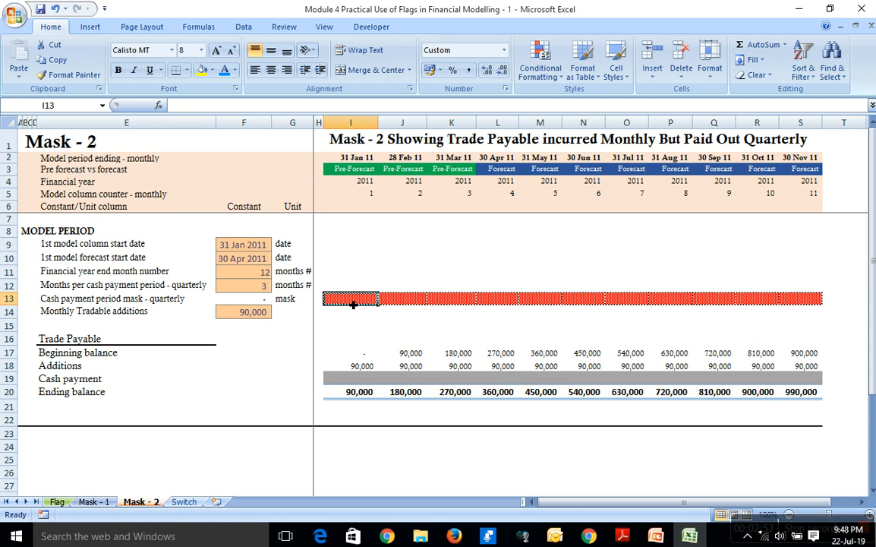
type("IF")
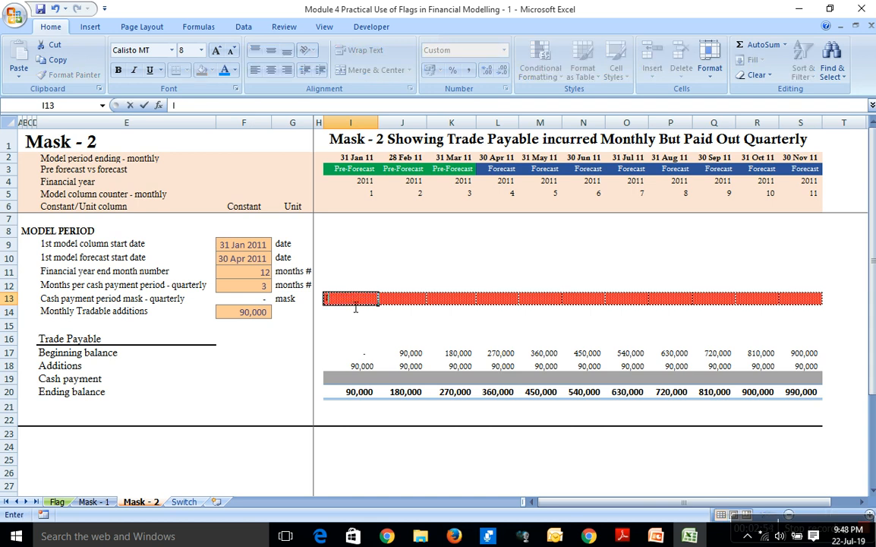
key("BackSpace")
key("BackSpace")
type("=IF(")
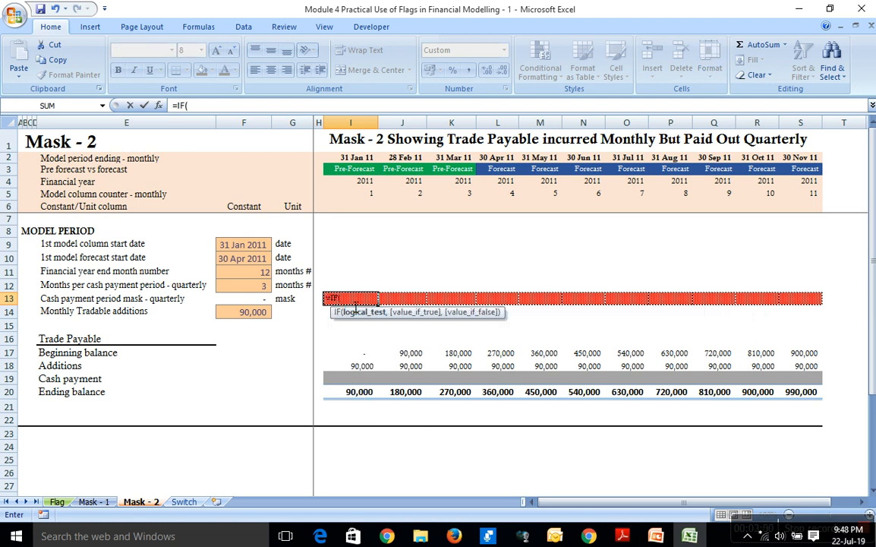
type("MOD")
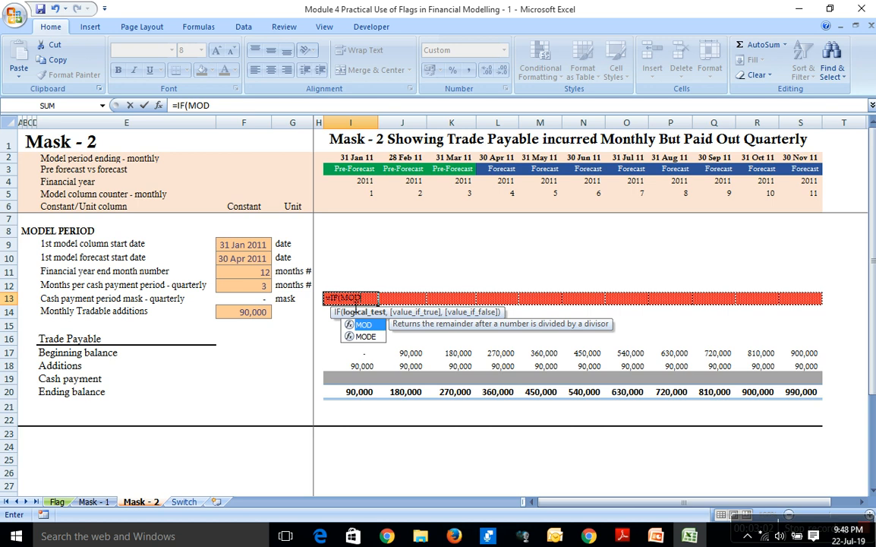
type("(")
key("Return")
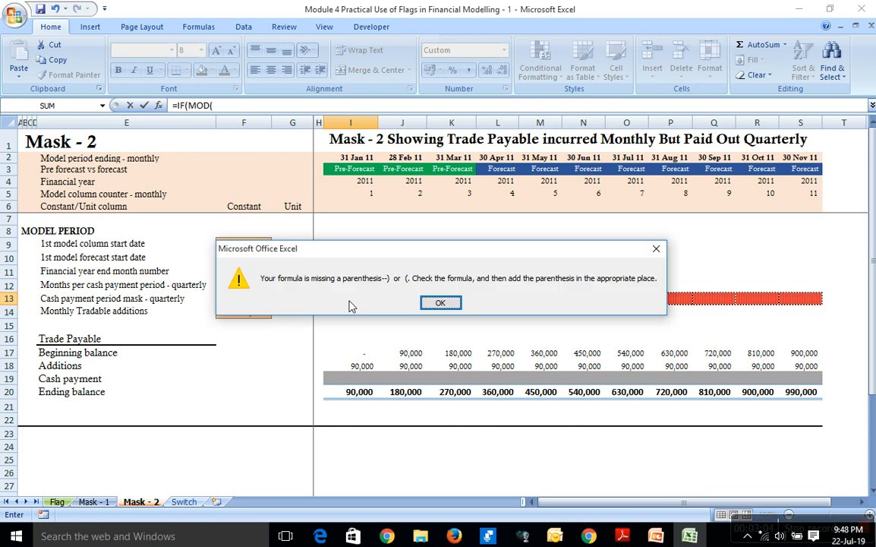
key("Return")
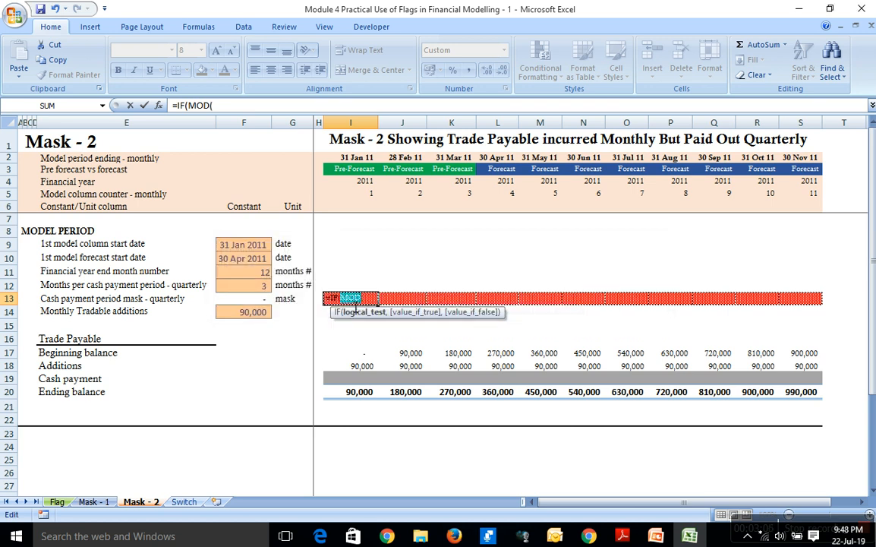
left_click(265, 114)
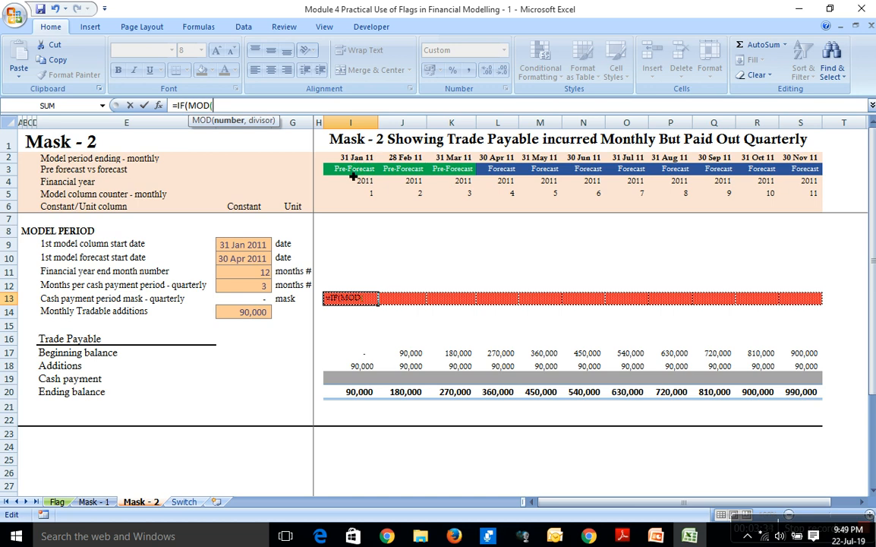
Step: Complete the MOD arguments with the column counter I5 and the absolute reference $F$12 for months per payment period
left_click(370, 196)
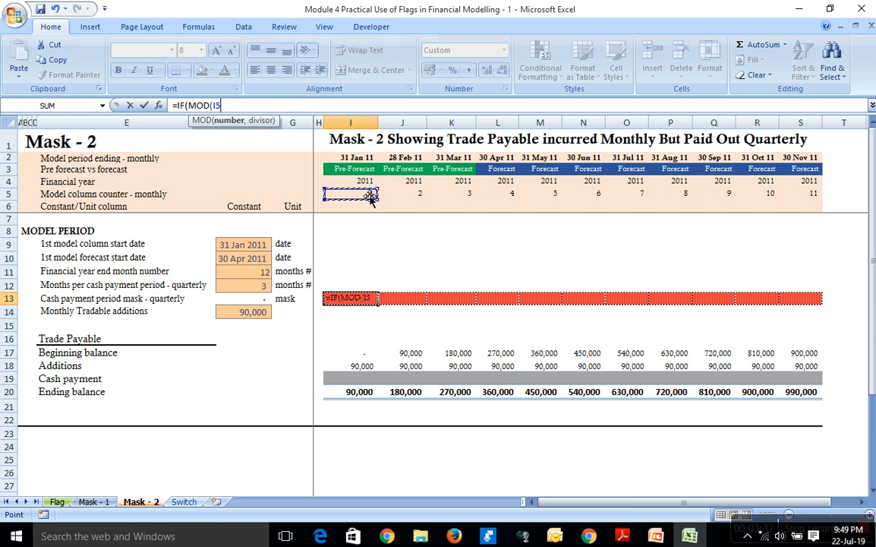
type(",")
left_click(248, 291)
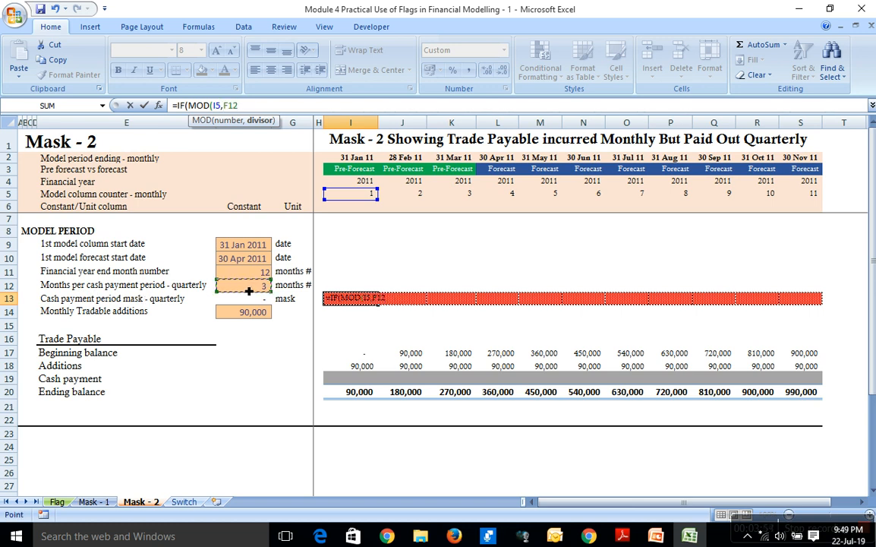
key("F3")
left_click(717, 230)
key("F4")
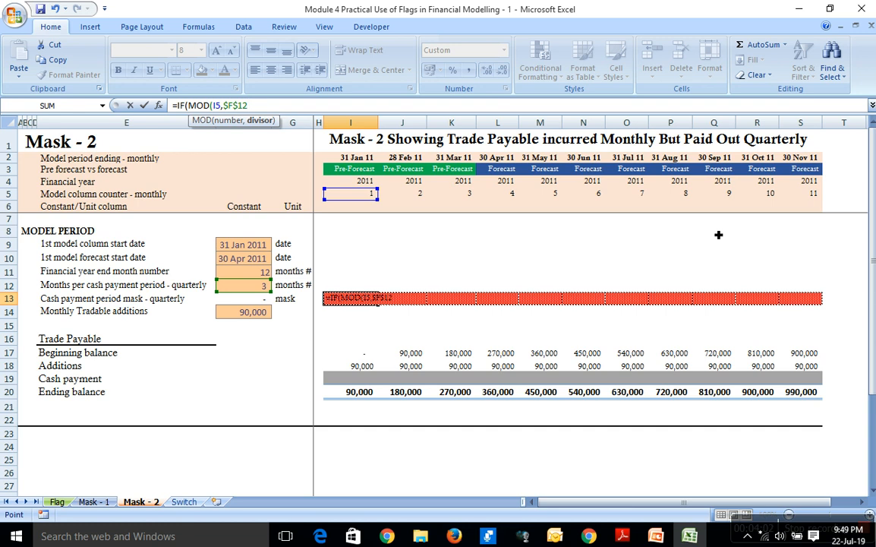
type(")")
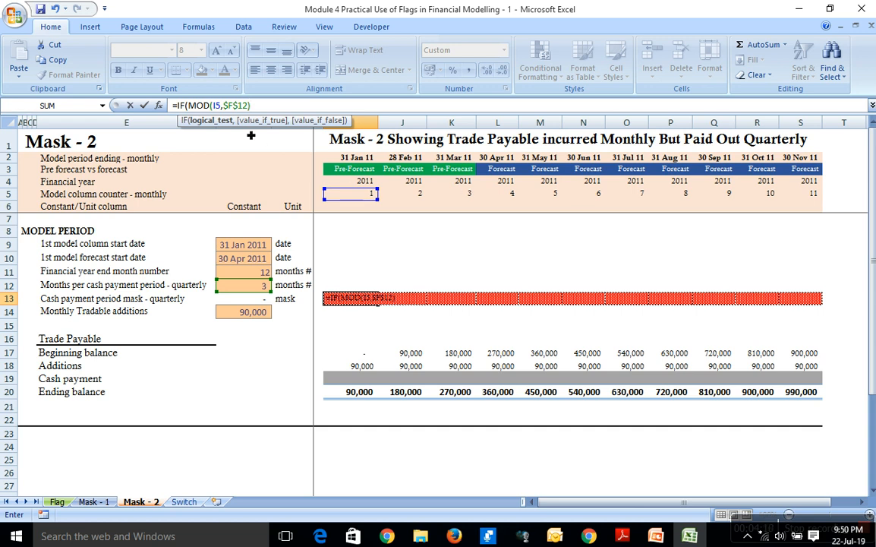
Step: Finish the mask formula in I13 as =IF(MOD(I5,$F$12)=0,TRUE,FALSE)
left_click(220, 107)
type(",")
key("End")
type(",")
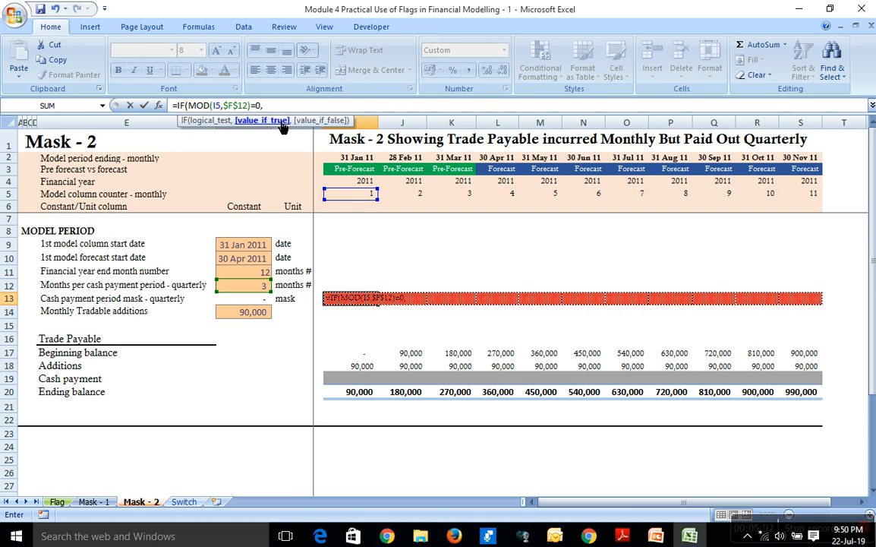
type("TRUE")
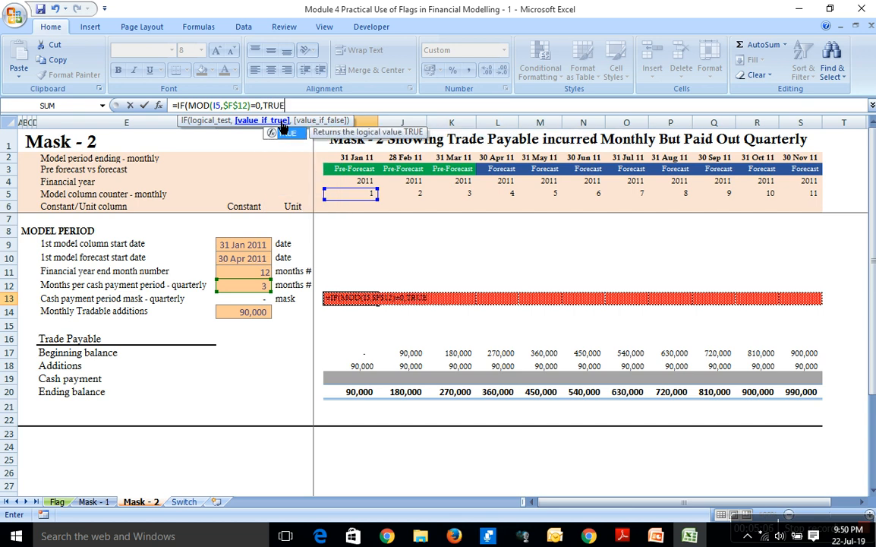
type(",")
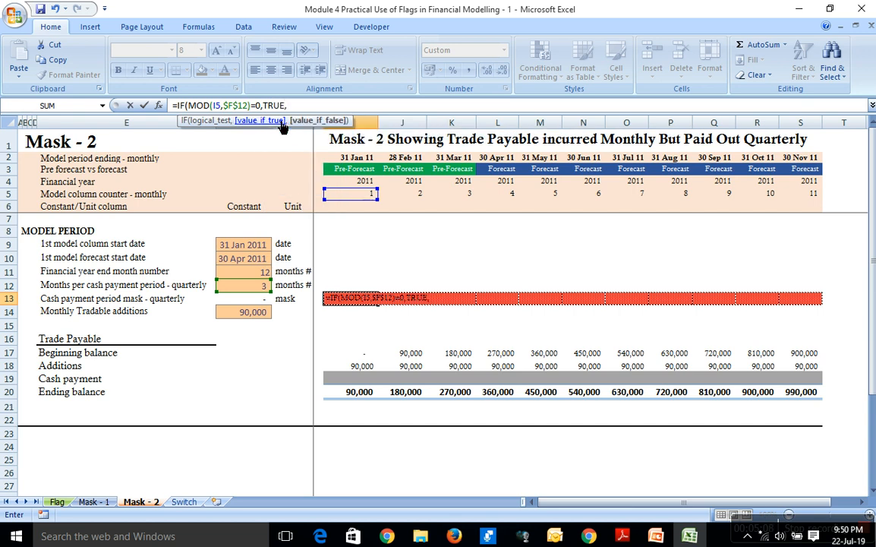
type("FALSE")
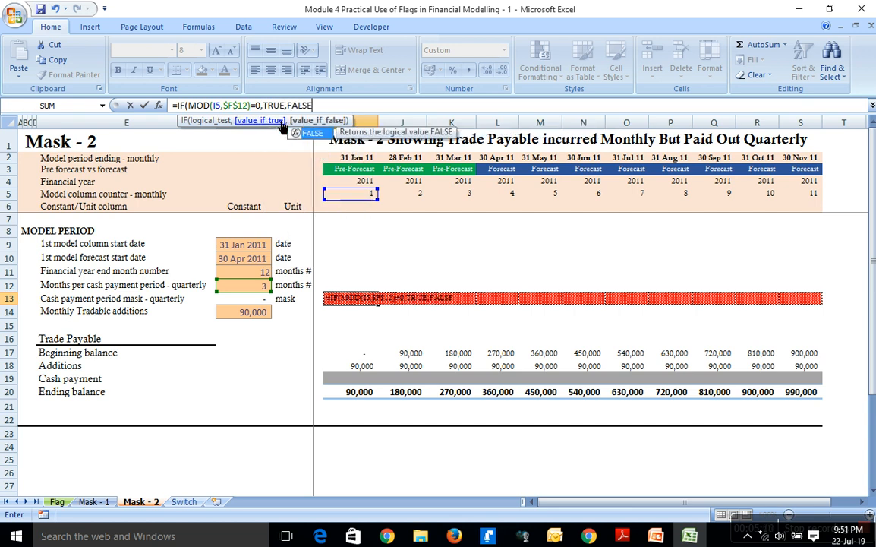
type(")")
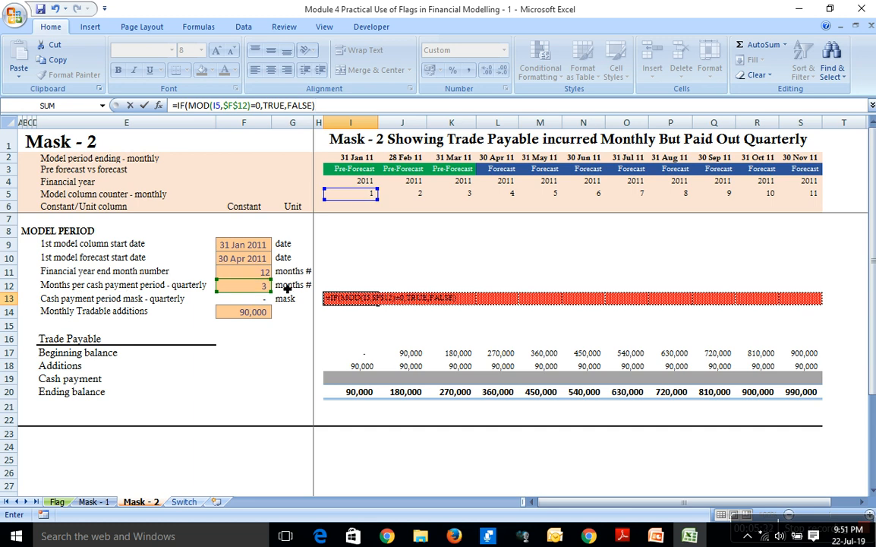
key("ctrl+Return")
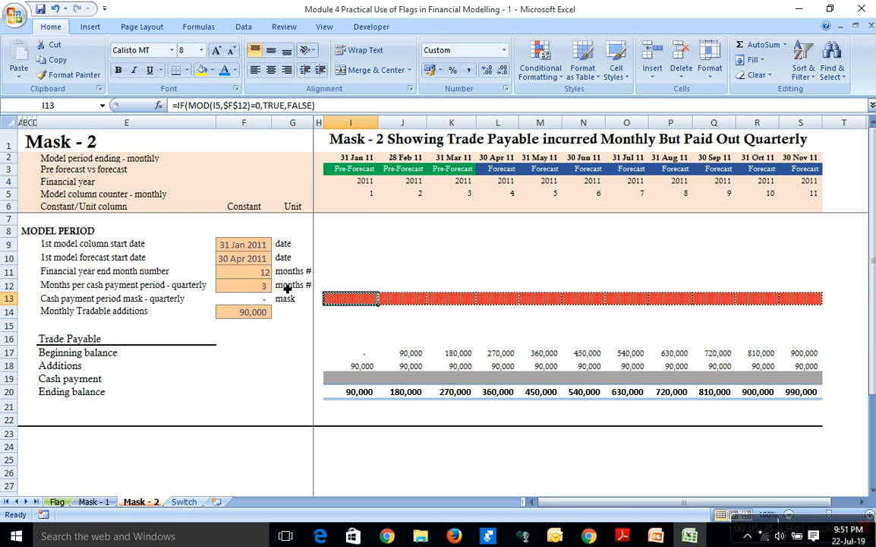
Step: Fill the mask formula from I13 across the row to S13
key("shift+Right")
key("shift+Right")
key("shift+Right")
key("shift+Right")
key("shift+Right")
key("shift+Right")
key("shift+Right")
key("shift+Right")
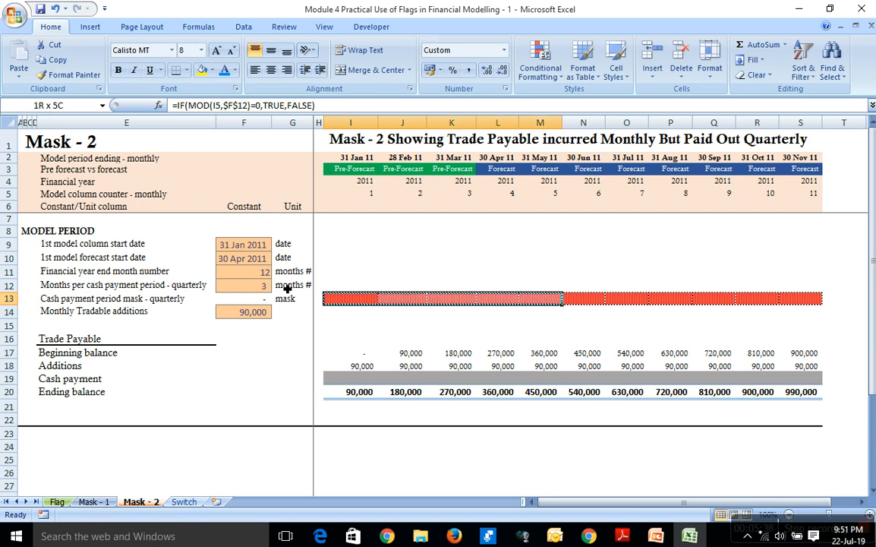
key("shift+Right")
key("shift+Right")
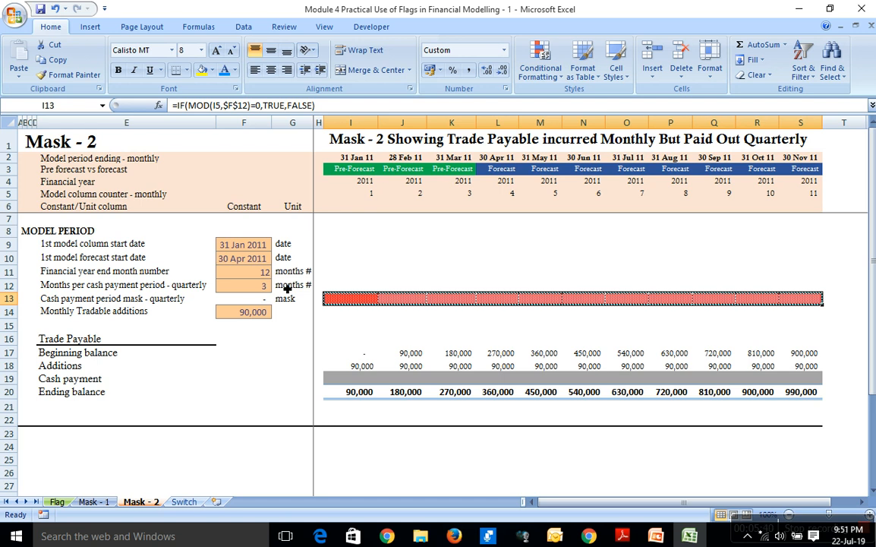
key("ctrl+r")
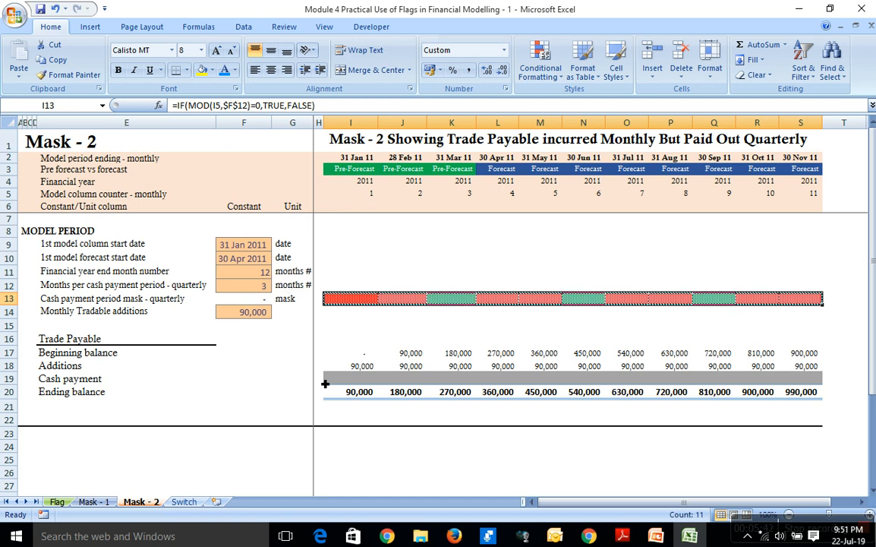
Step: Examine the filled mask formulas in the quarter-end cells K13, N13 and Q13
left_click(351, 312)
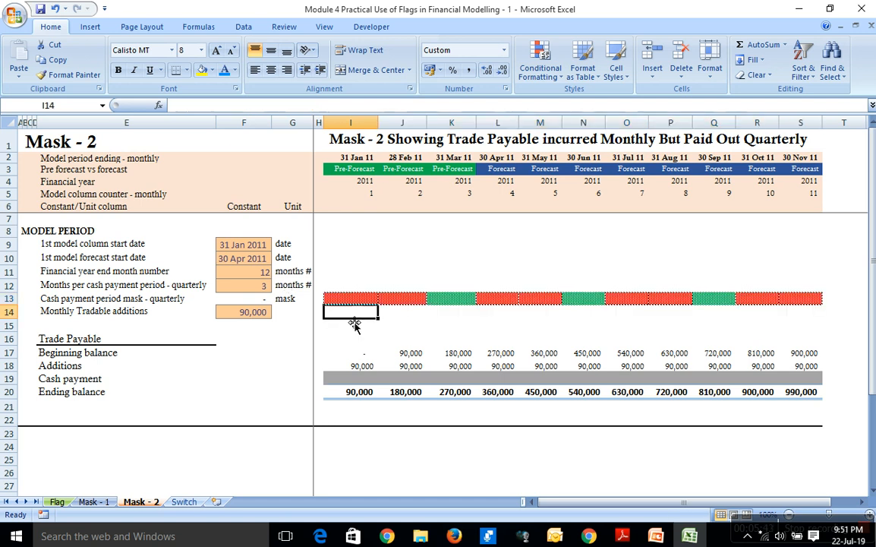
left_click(451, 298)
left_click(577, 304)
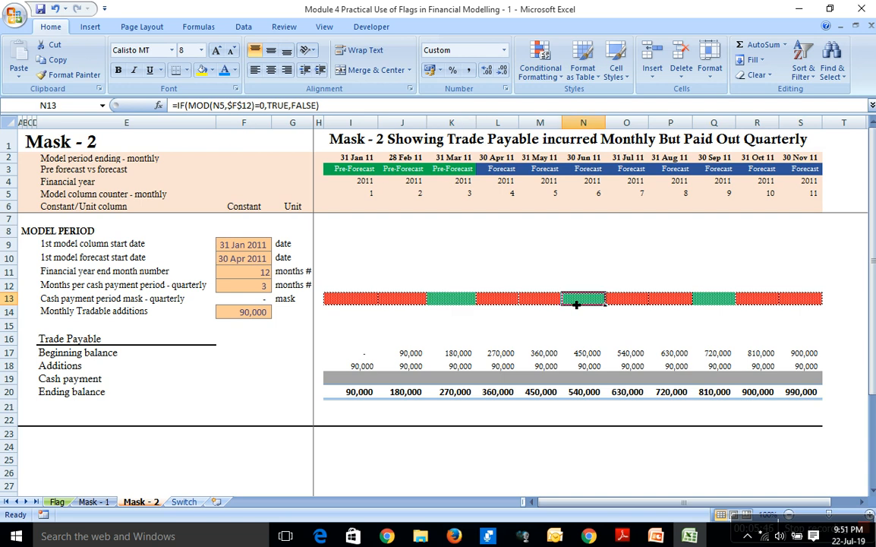
left_click(713, 300)
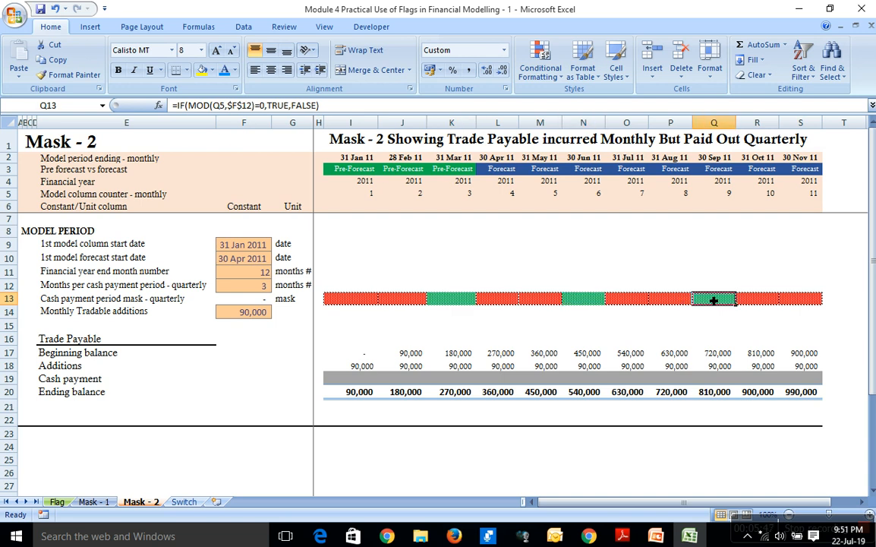
left_click(446, 300)
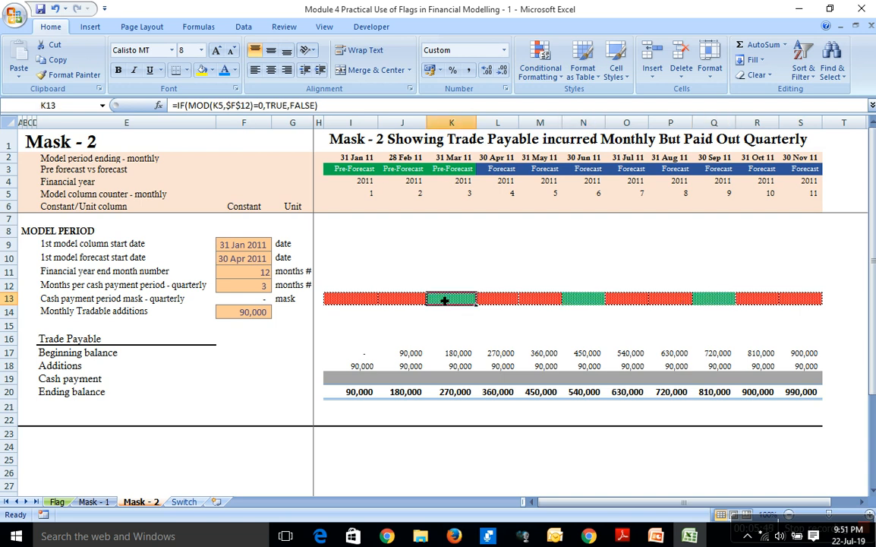
Step: Copy mask cell I13 and paste only its formats into cell I12
left_click(344, 304)
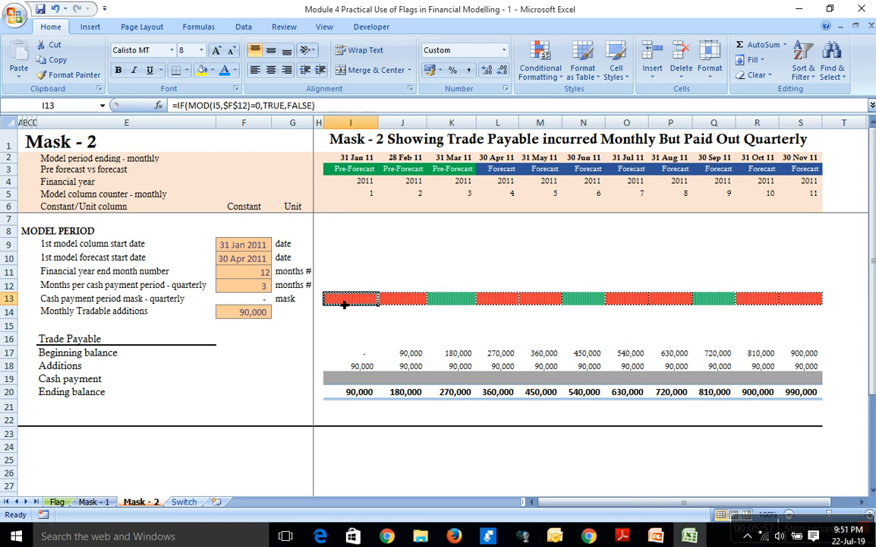
key("ctrl+c")
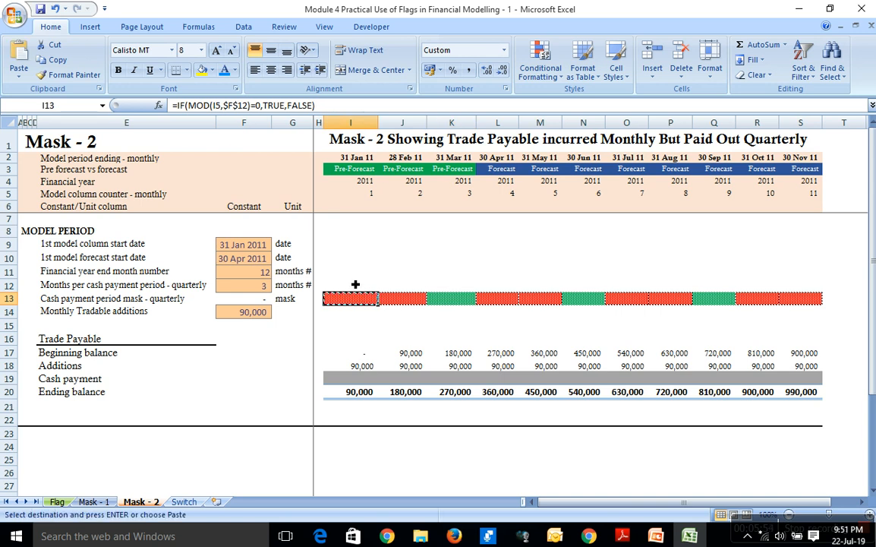
left_click(349, 287)
right_click(351, 287)
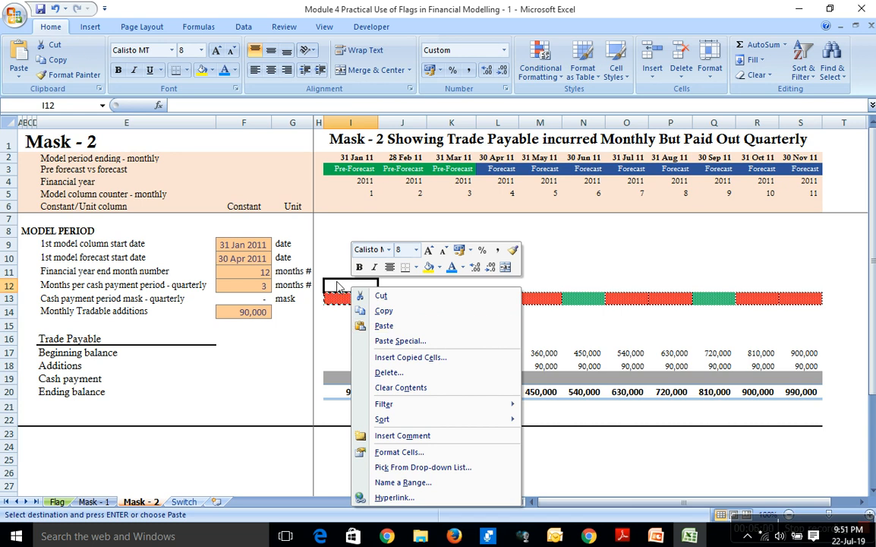
left_click(391, 340)
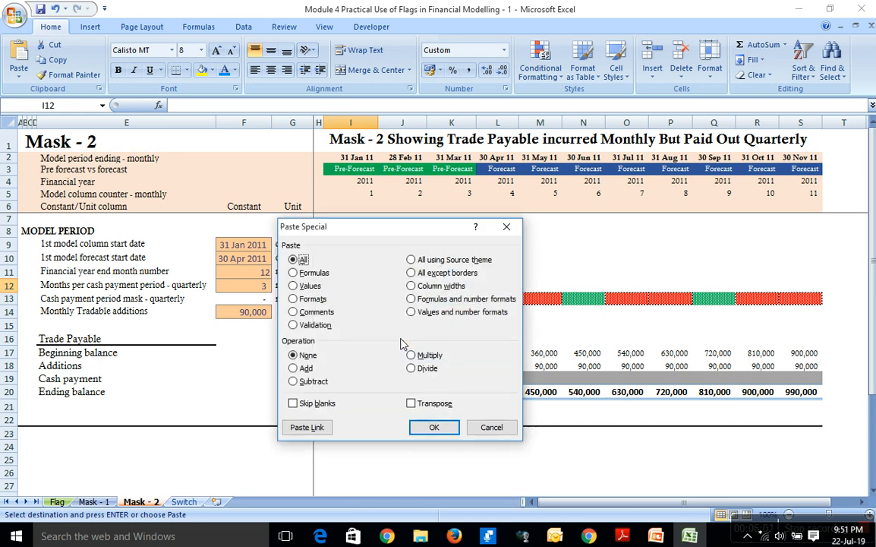
left_click(311, 299)
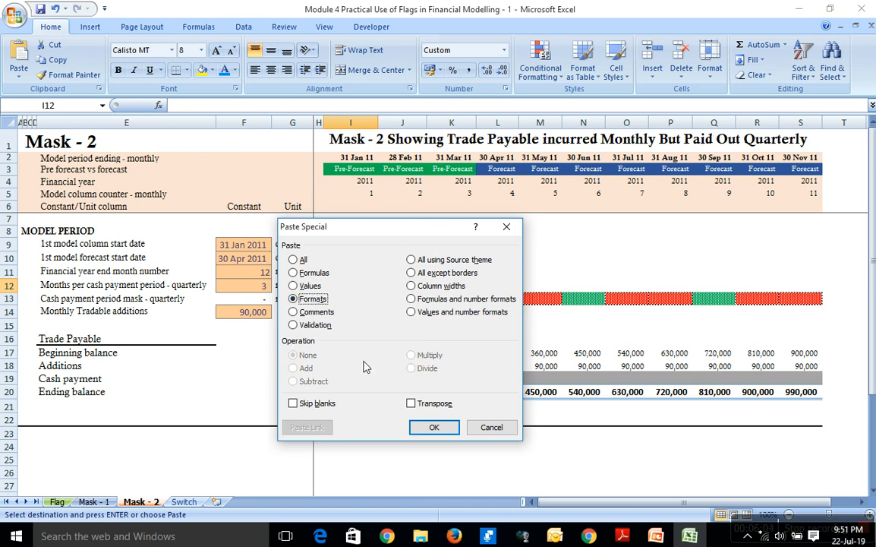
left_click(451, 428)
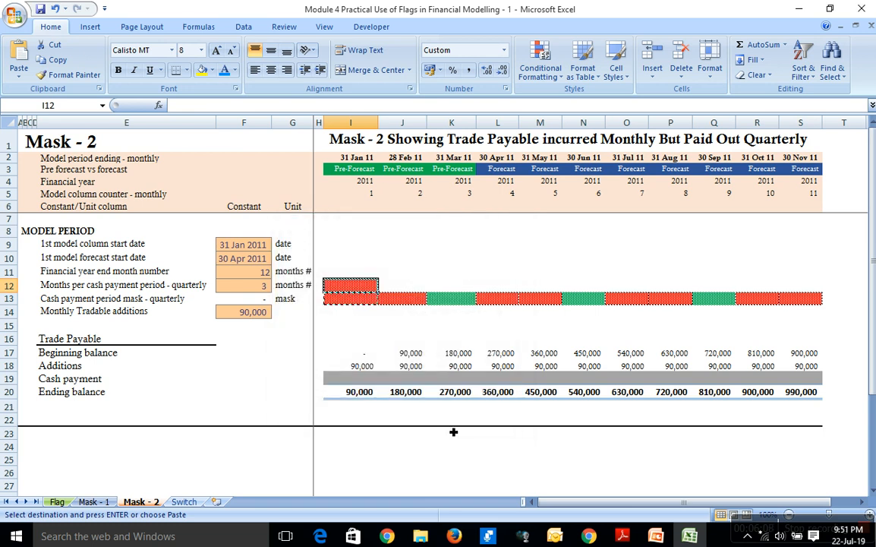
key("Escape")
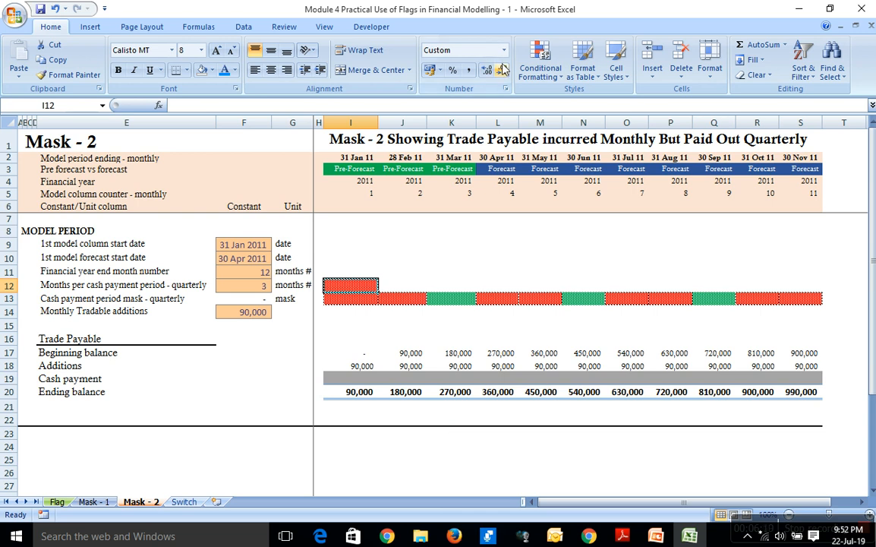
Step: Clear the conditional formatting rules from cell I12
left_click(557, 76)
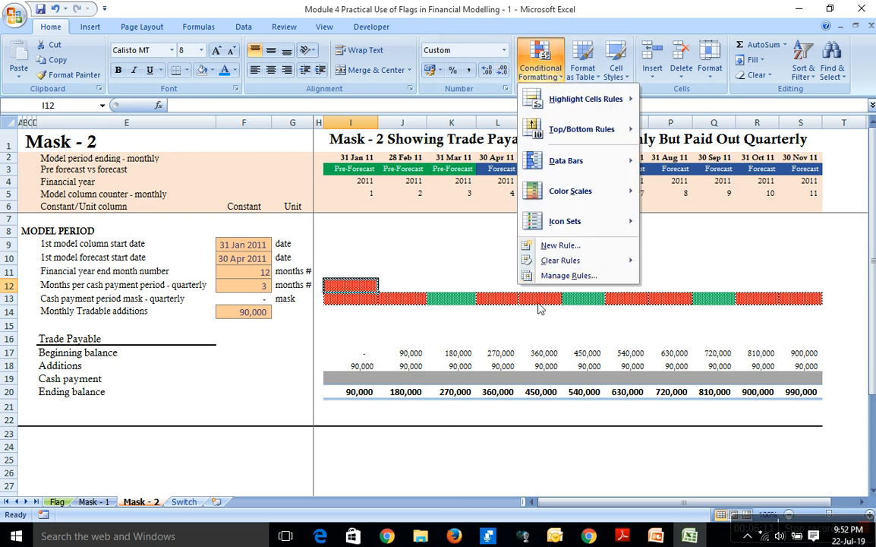
left_click(558, 276)
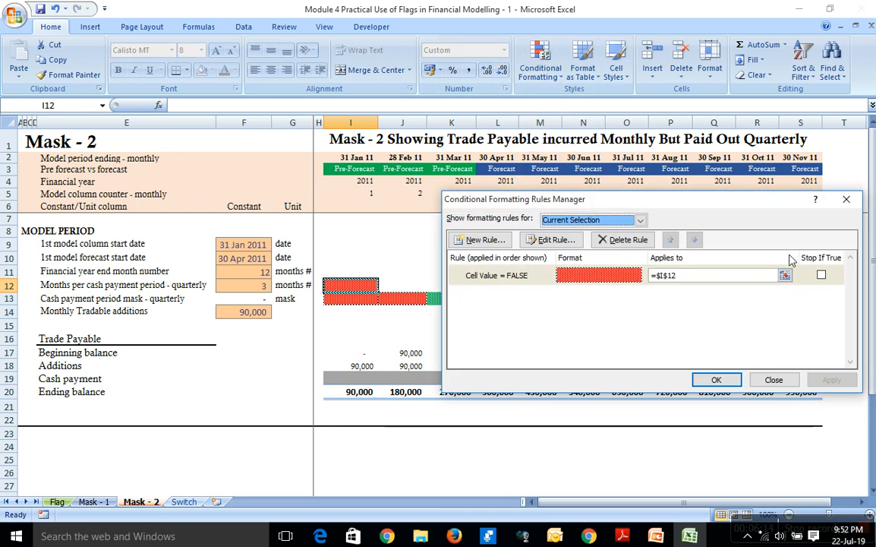
left_click(847, 200)
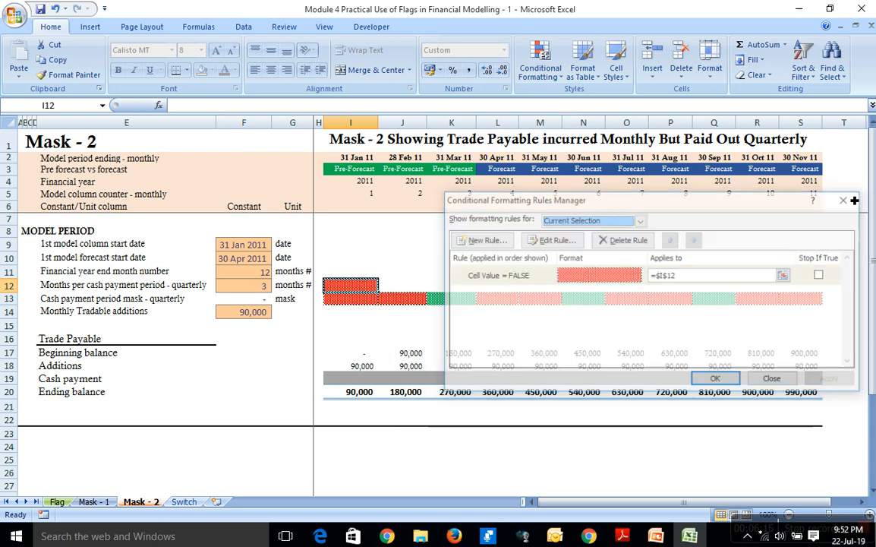
left_click(560, 76)
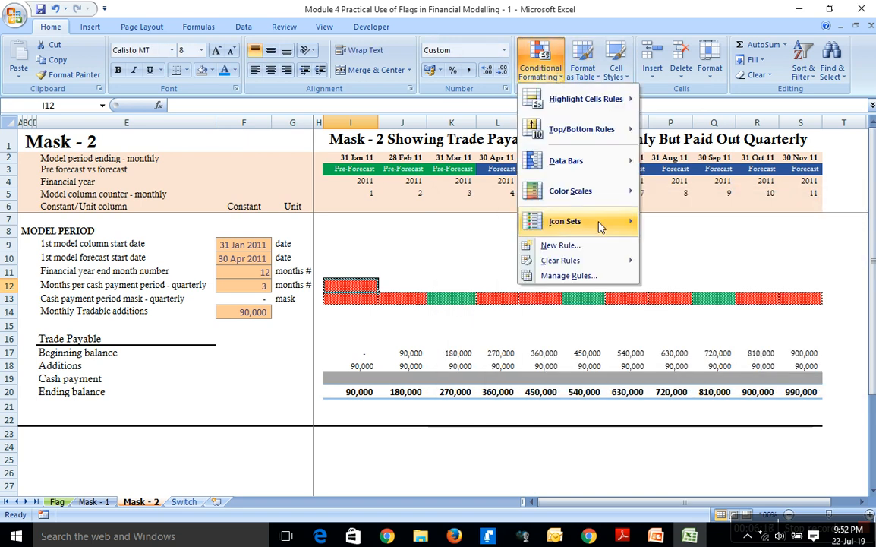
mouse_move(600, 260)
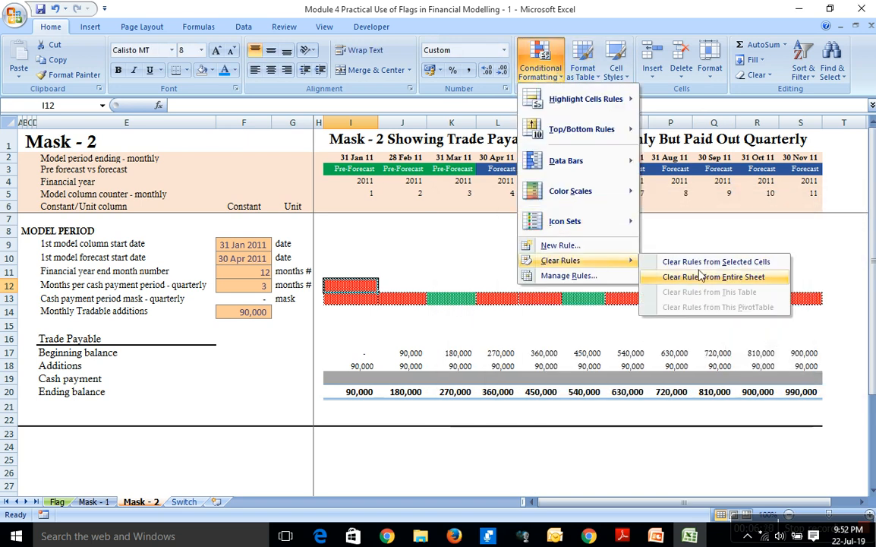
left_click(727, 266)
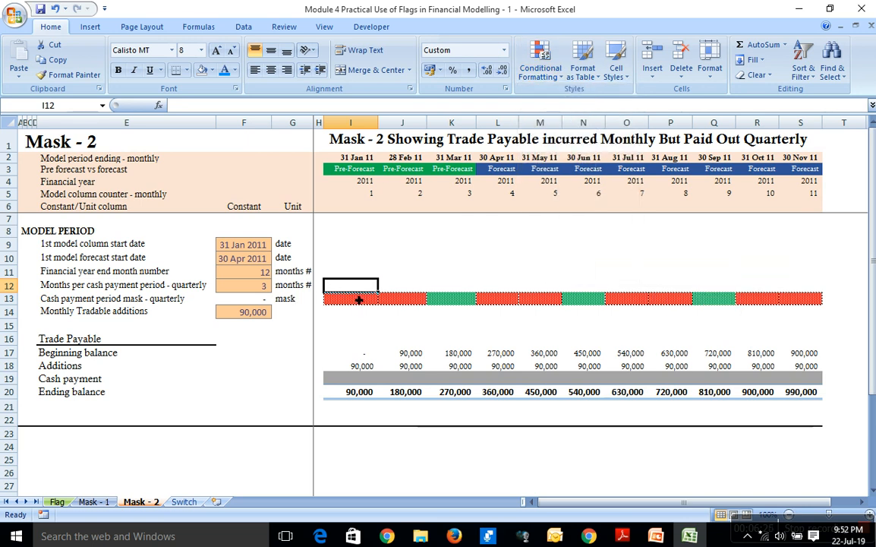
Step: Copy mask cell I13 and paste only its formula into cell I12
left_click(360, 300)
key("ctrl+c")
key("Up")
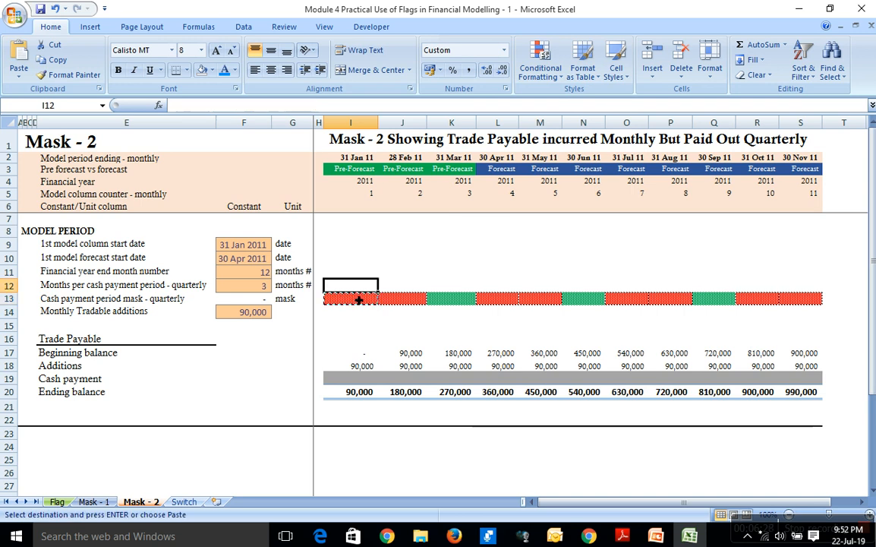
key("alt+h")
key("v")
key("s")
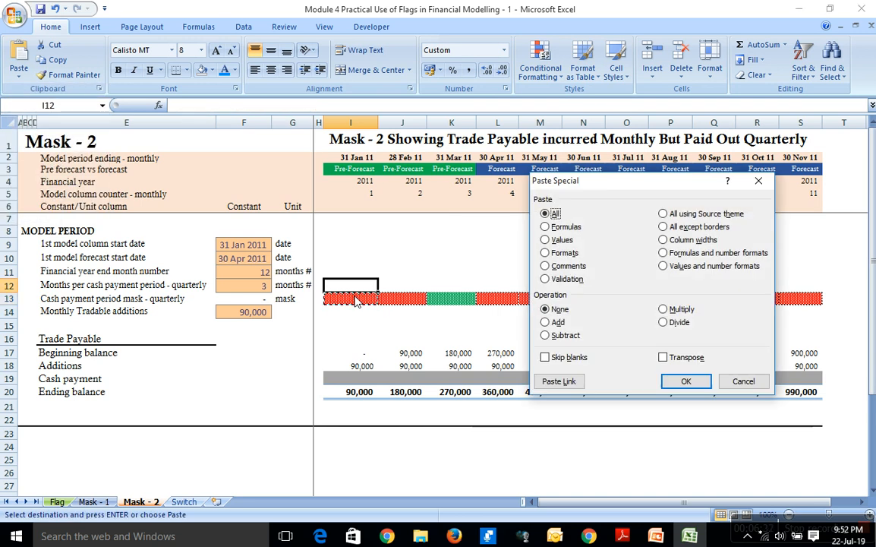
key("f")
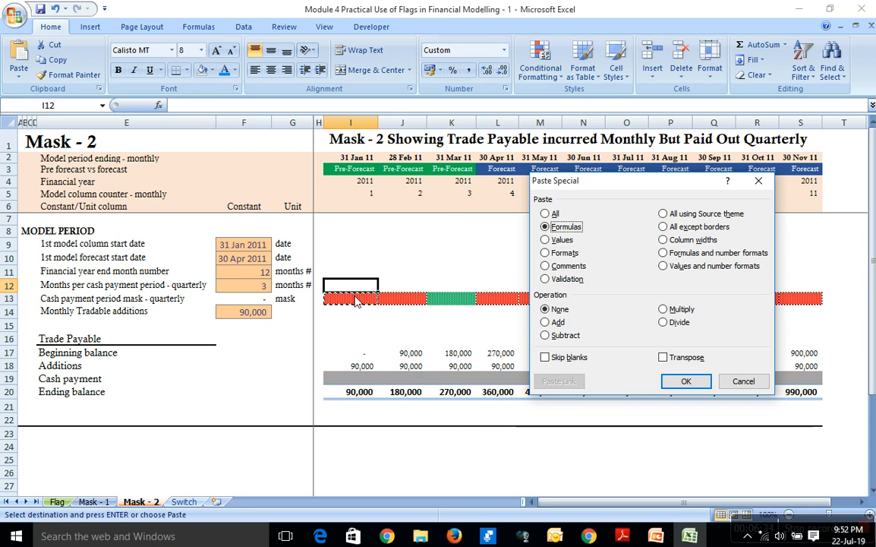
key("Return")
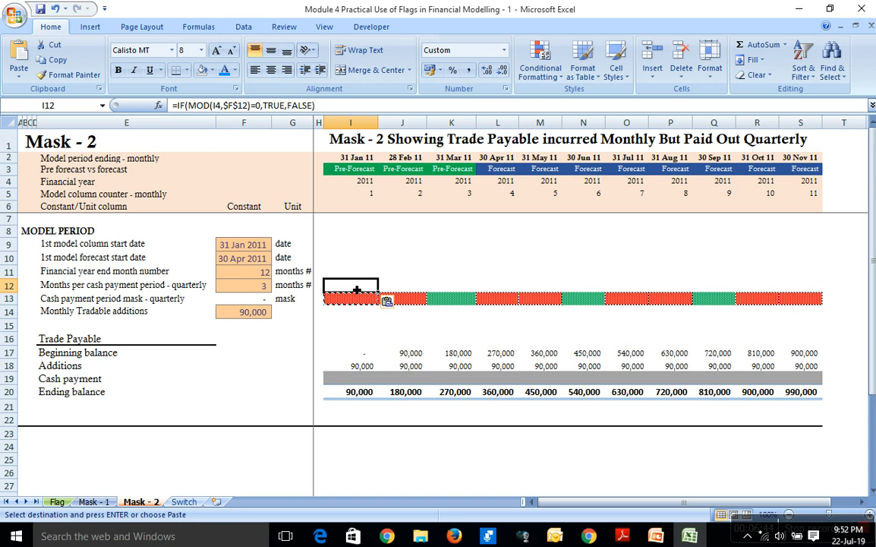
Step: Apply the custom number format #,##0_);[Red](#,##0) to cell I12
key("ctrl+1")
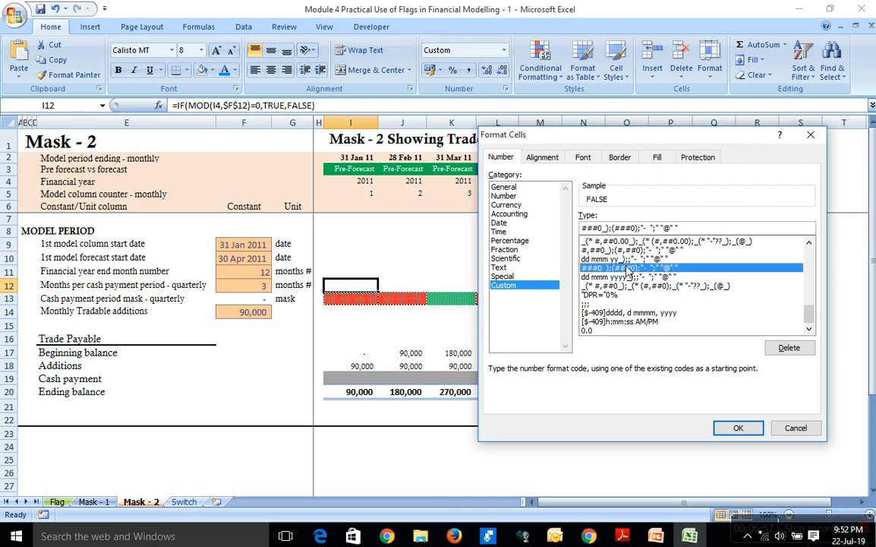
key("Up")
key("Up")
key("Up")
key("Up")
key("Up")
key("Up")
key("Up")
key("Up")
key("Up")
key("Up")
key("Up")
key("Up")
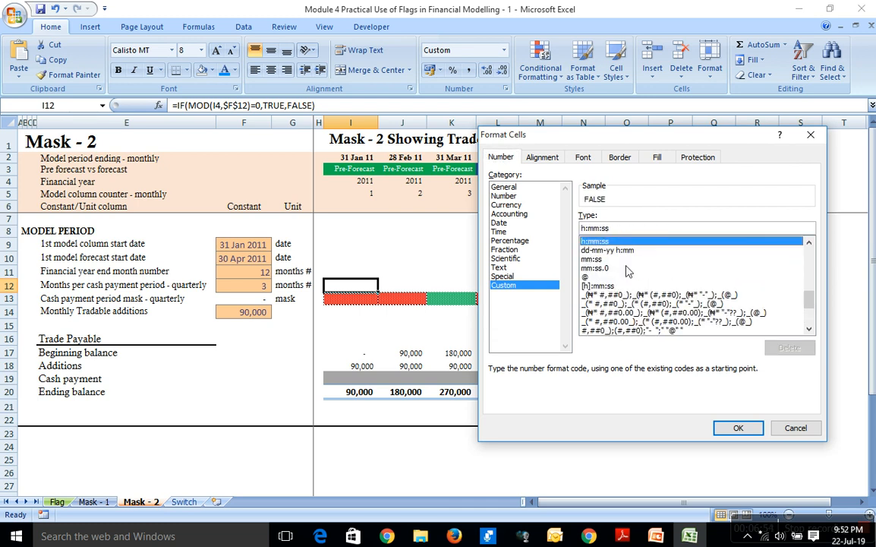
key("Up")
key("Up")
key("Up")
key("Up")
key("Up")
key("Up")
key("Up")
key("Up")
key("Up")
key("Up")
key("Up")
key("Up")
key("Up")
key("Up")
key("Up")
key("Up")
key("Up")
key("Up")
key("Up")
key("Up")
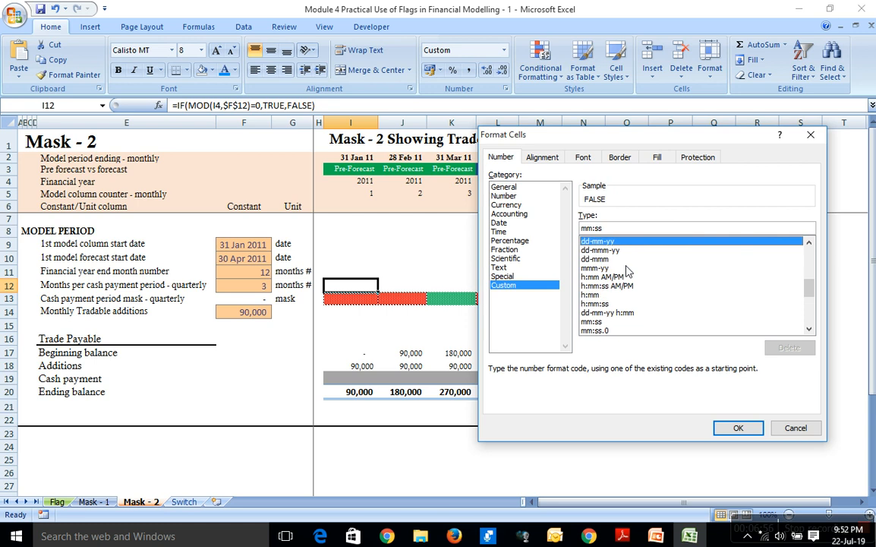
key("Up")
key("Up")
key("Down")
key("Down")
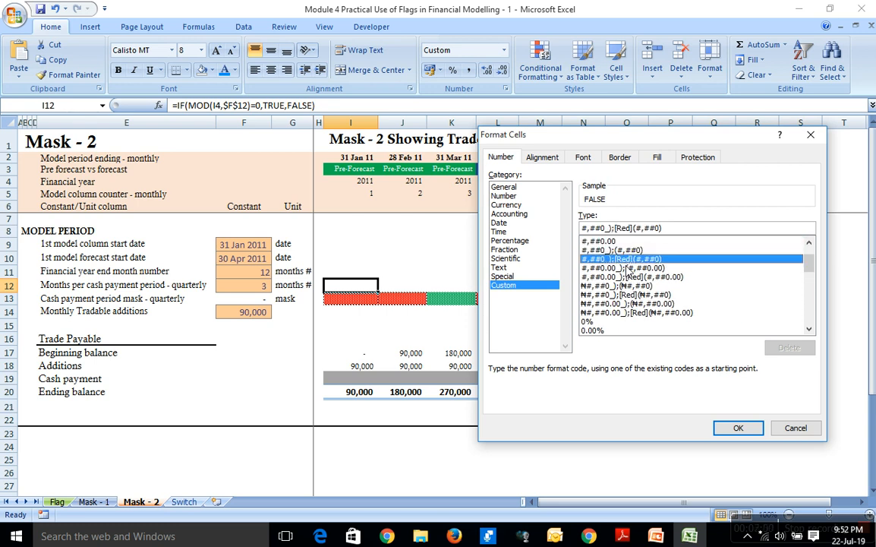
left_click(738, 427)
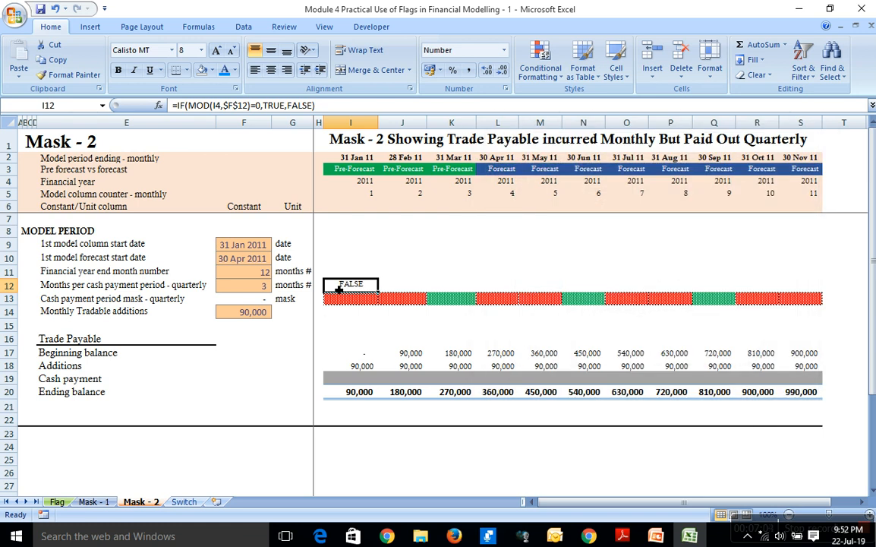
Step: Fill the pasted formula from I12 across the row to S12
key("shift+Right")
key("shift+Right")
key("shift+Right")
key("shift+Right")
key("shift+Right")
key("shift+Right")
key("shift+Right")
key("shift+Right")
key("shift+Right")
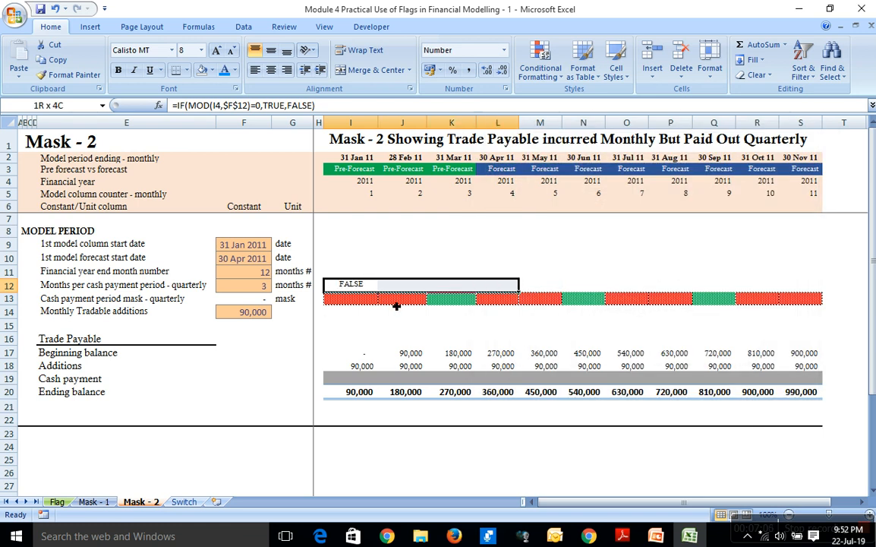
key("shift+Right")
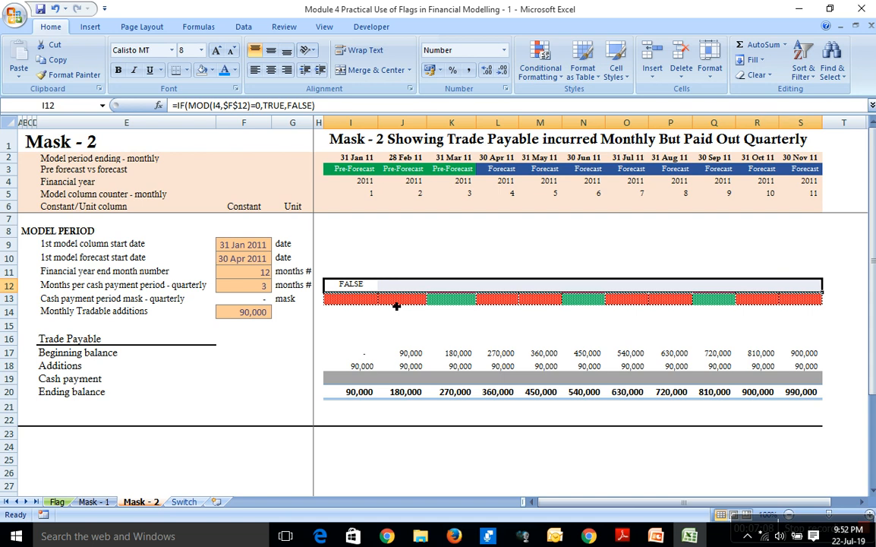
key("ctrl+r")
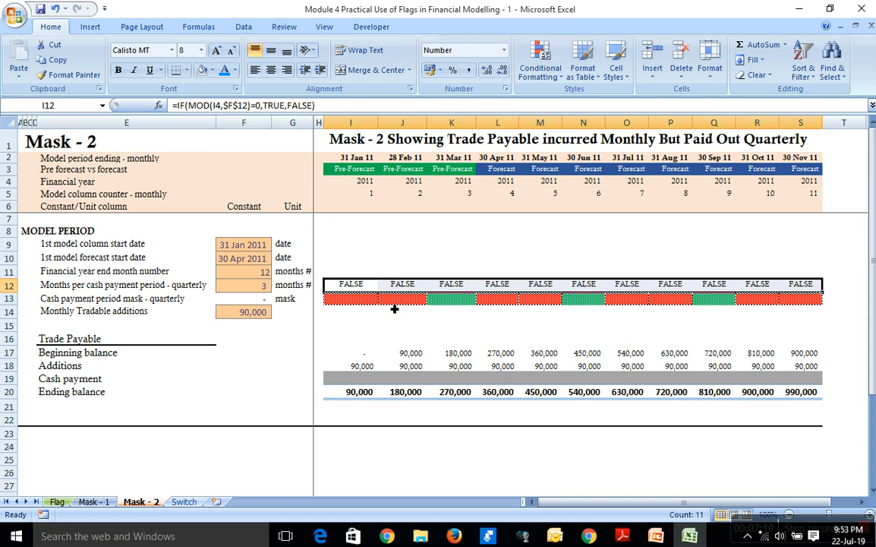
Step: Point the MOD reference in I12 to the month counter I5, making the formula =IF(MOD(I5,$F$12)=0,TRUE,FALSE)
left_click(395, 301)
key("ctrl+c")
left_click(356, 288)
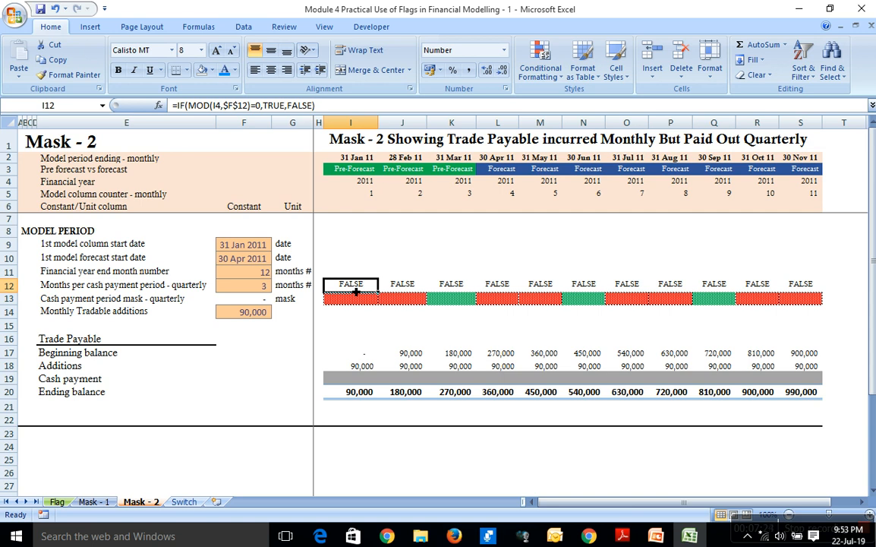
double_click(356, 288)
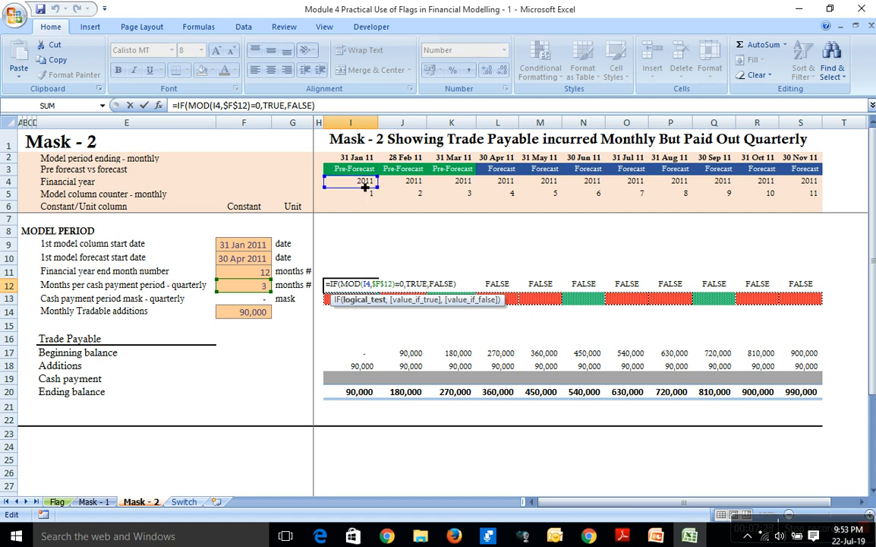
left_click_drag(366, 192, 368, 205)
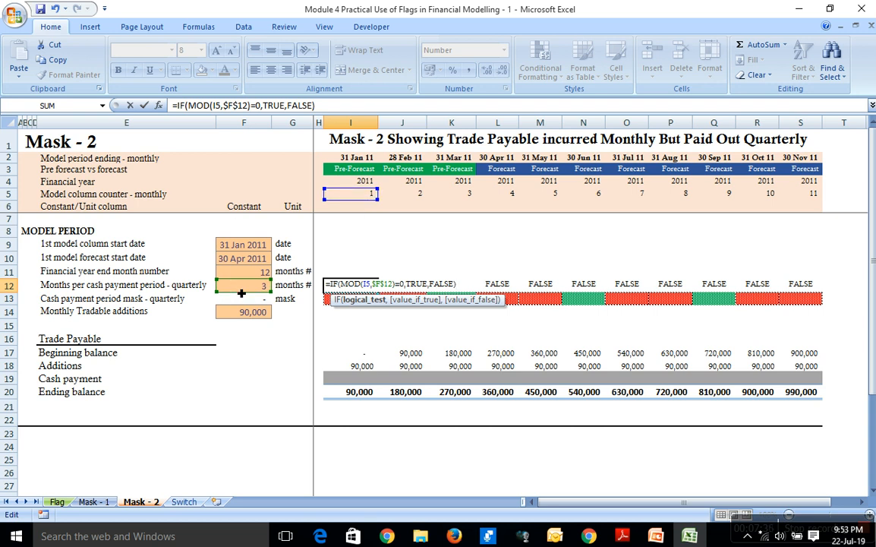
key("ctrl+Return")
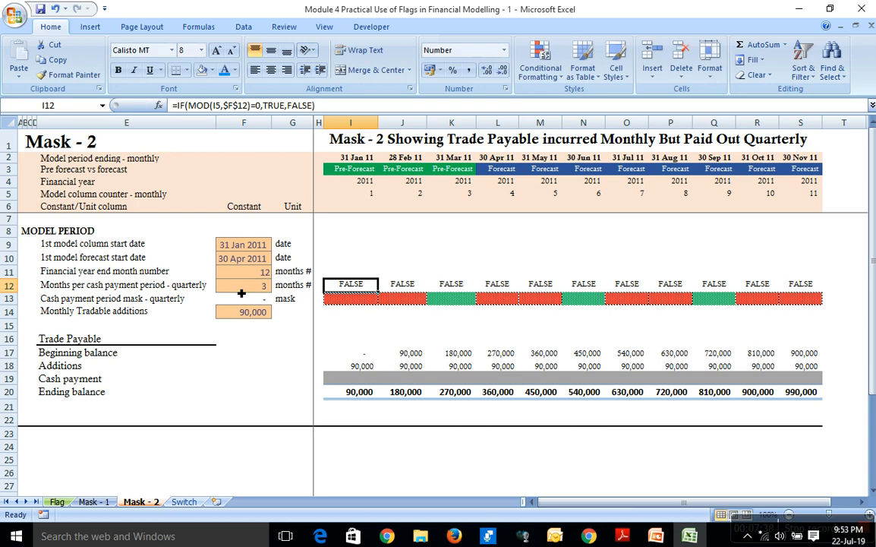
Step: Refill I12:S12 with the corrected formula from I12
key("shift+Right")
key("shift+Right")
key("shift+Right")
key("shift+Right")
key("shift+Right")
key("shift+Right")
key("shift+Right")
key("shift+Right")
key("shift+Right")
key("shift+Right")
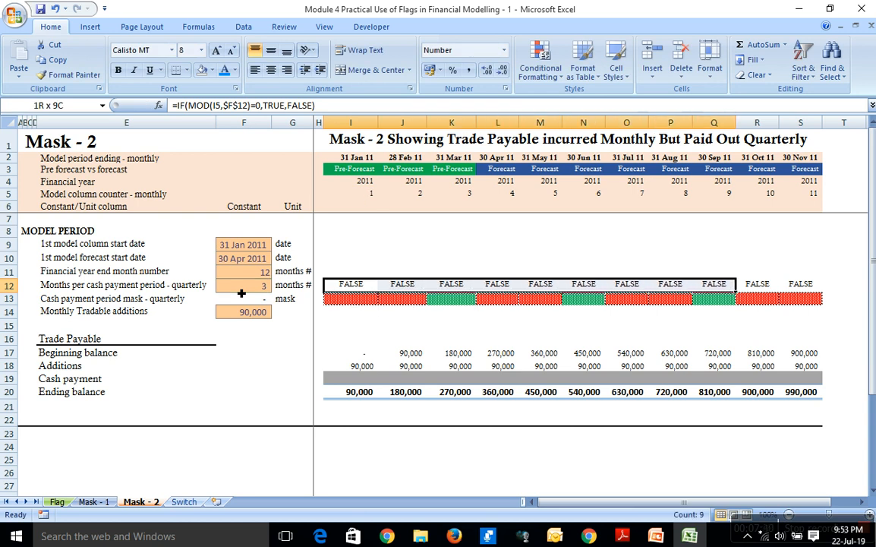
key("ctrl+r")
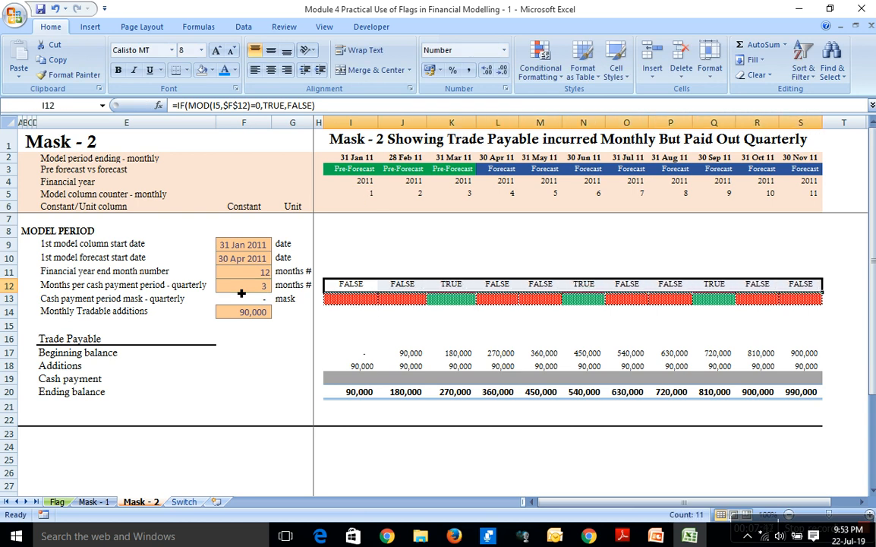
Step: Compare the unformatted formula cells in row 12 with the coloured cash payment mask cells in row 13, especially at quarter ends
left_click(349, 287)
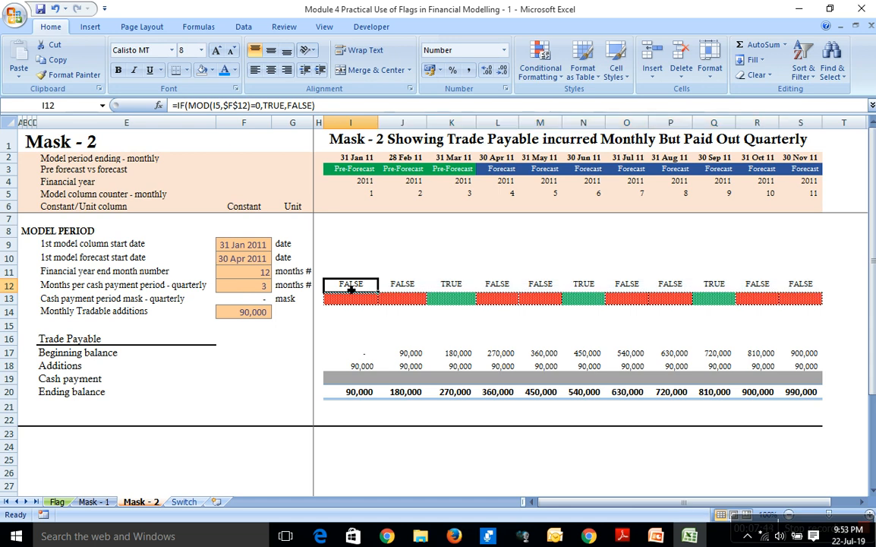
left_click(452, 286)
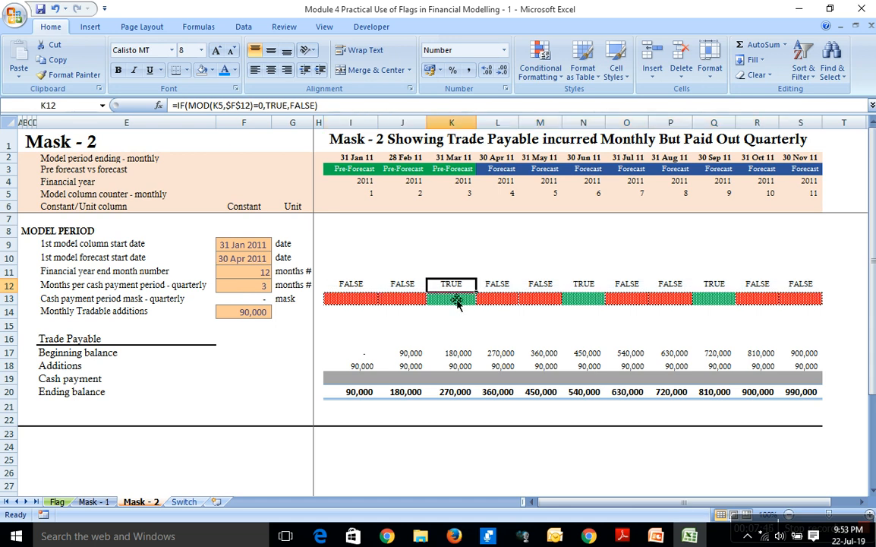
left_click(583, 286)
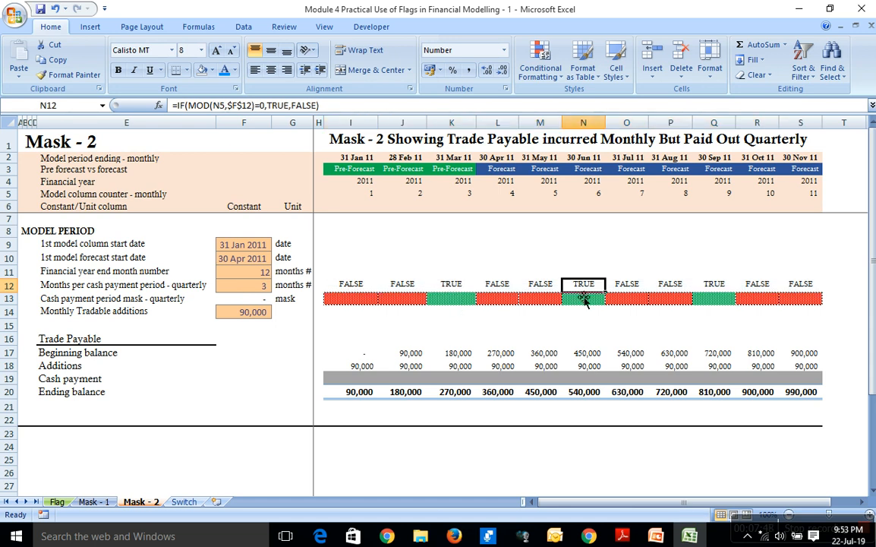
left_click(721, 286)
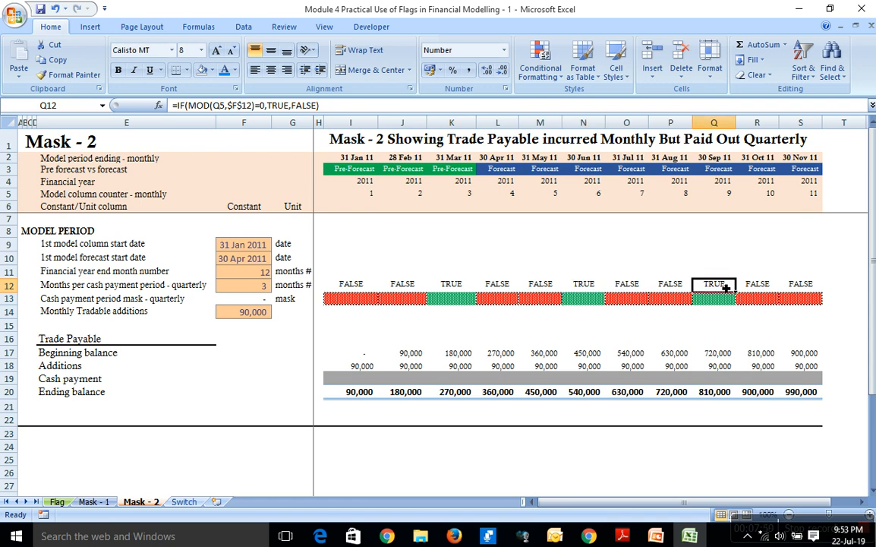
left_click(724, 302)
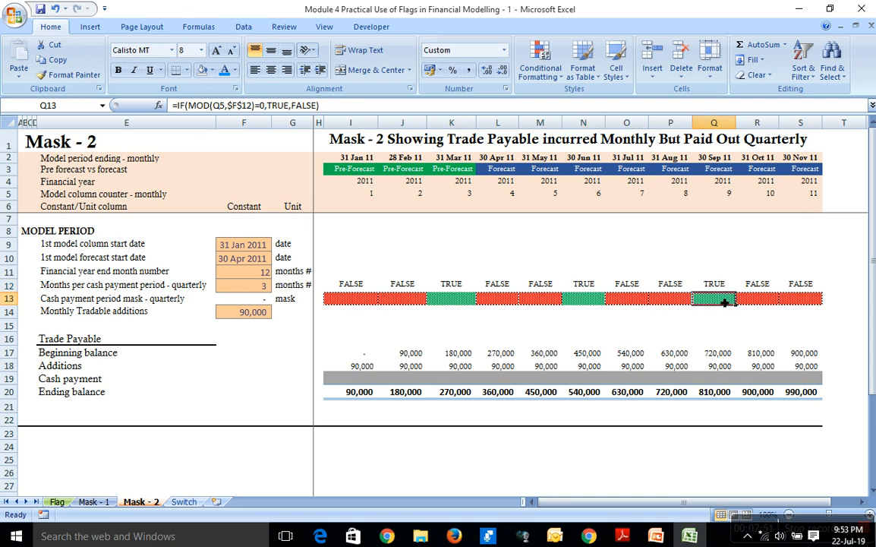
left_click(351, 299)
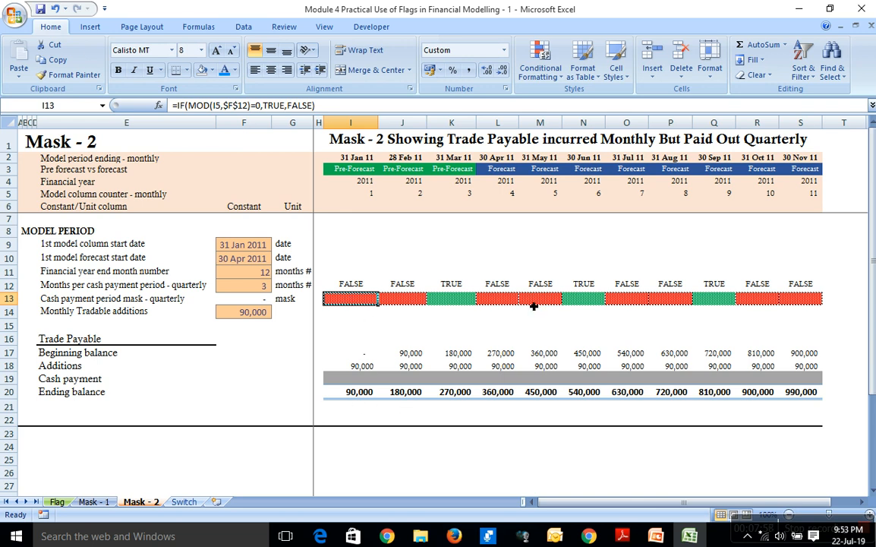
left_click(362, 284)
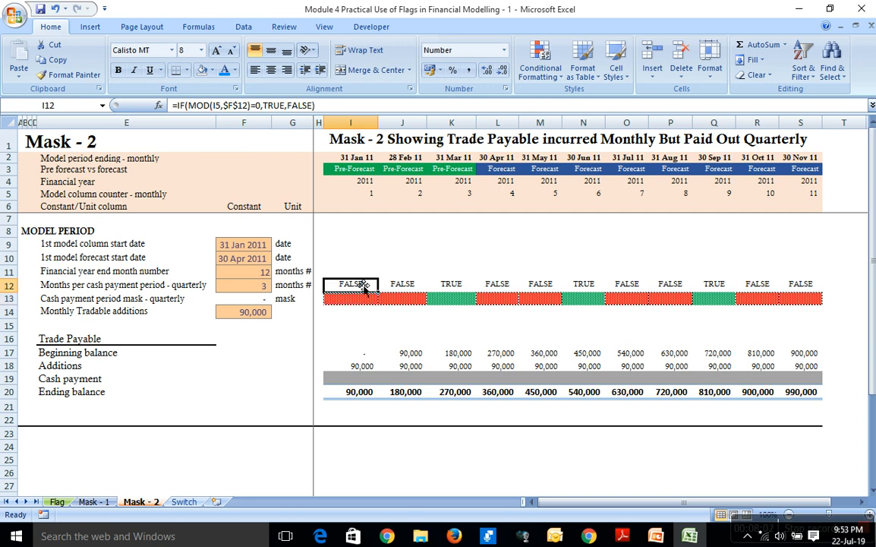
left_click(458, 298)
left_click(460, 287)
left_click(341, 304)
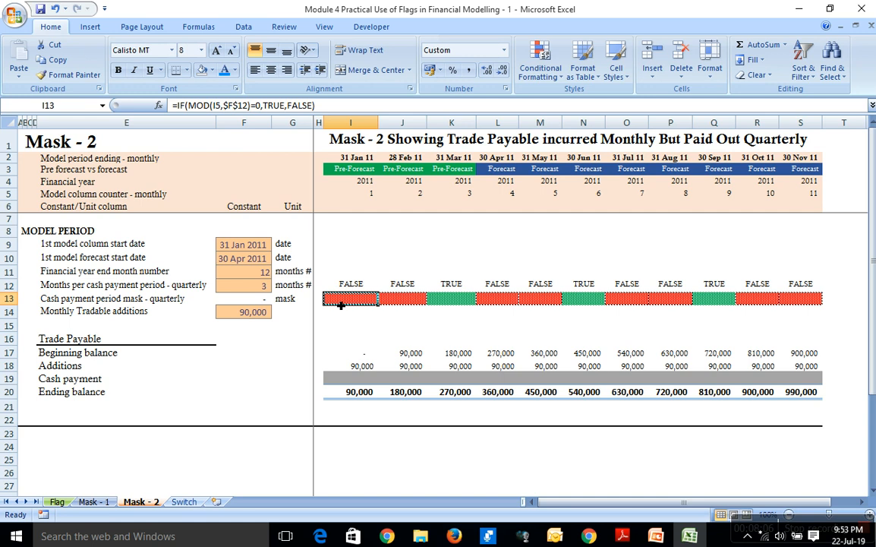
left_click(89, 300)
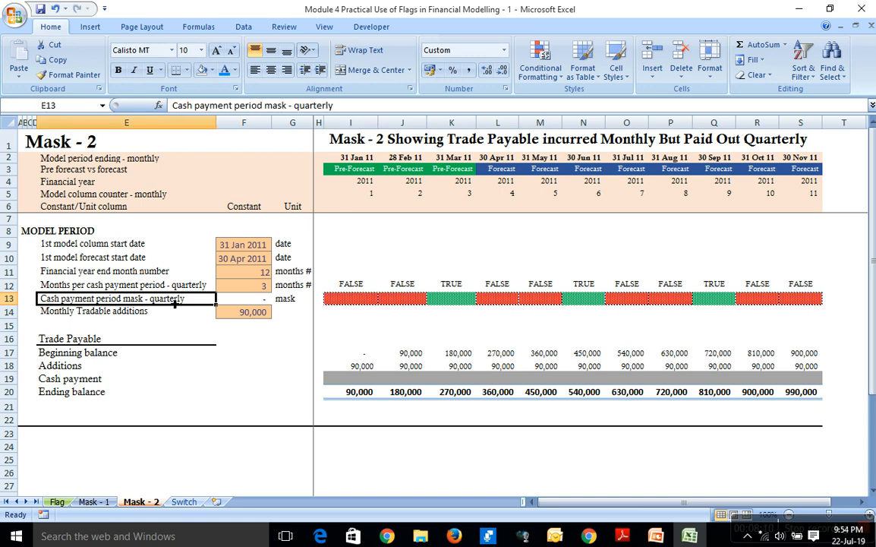
left_click(451, 301)
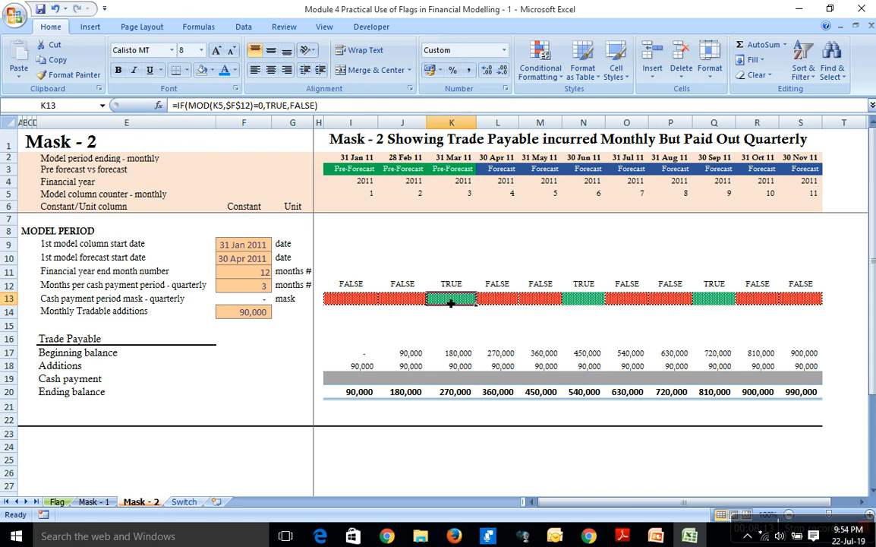
Step: Start an OFFSET formula in cash payment cell I19 with reference $H$18, 0 rows and month counter I5 as the column offset
left_click(327, 377)
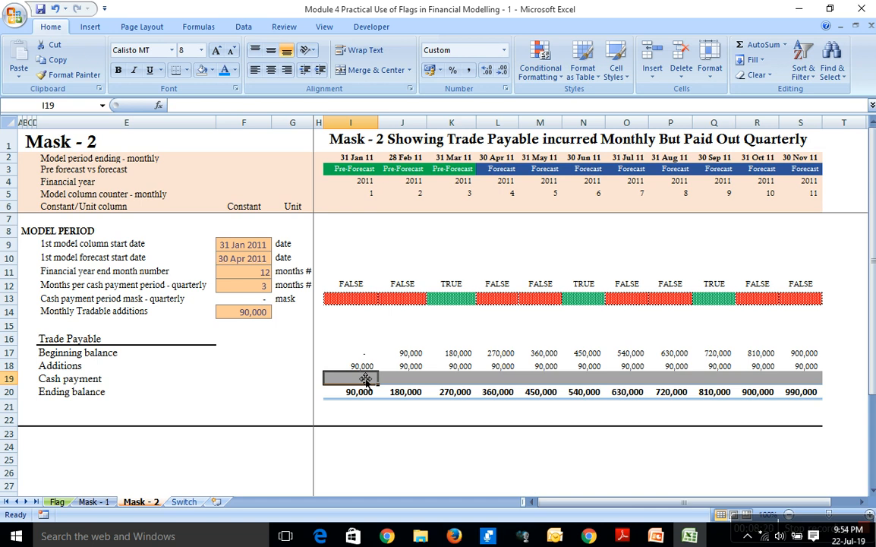
type("=OF")
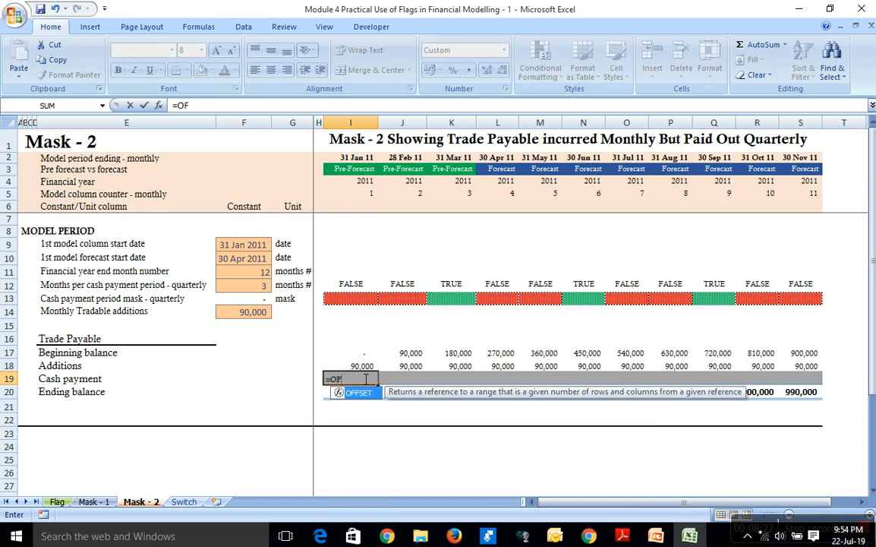
key("Tab")
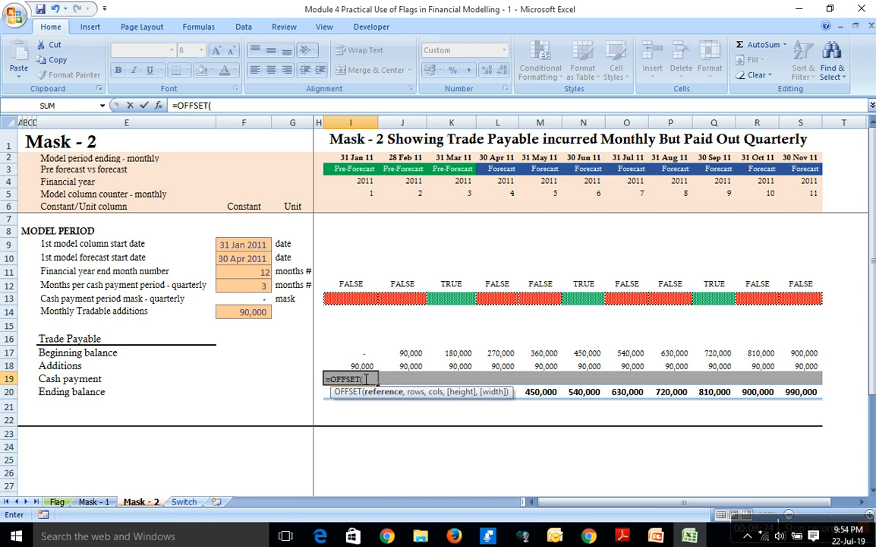
left_click(319, 368)
key("F4")
type(",")
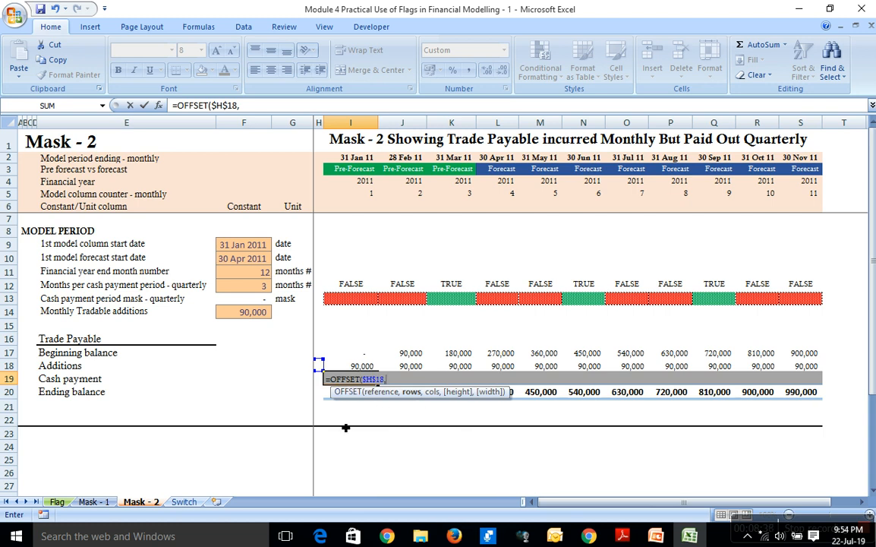
type("0,")
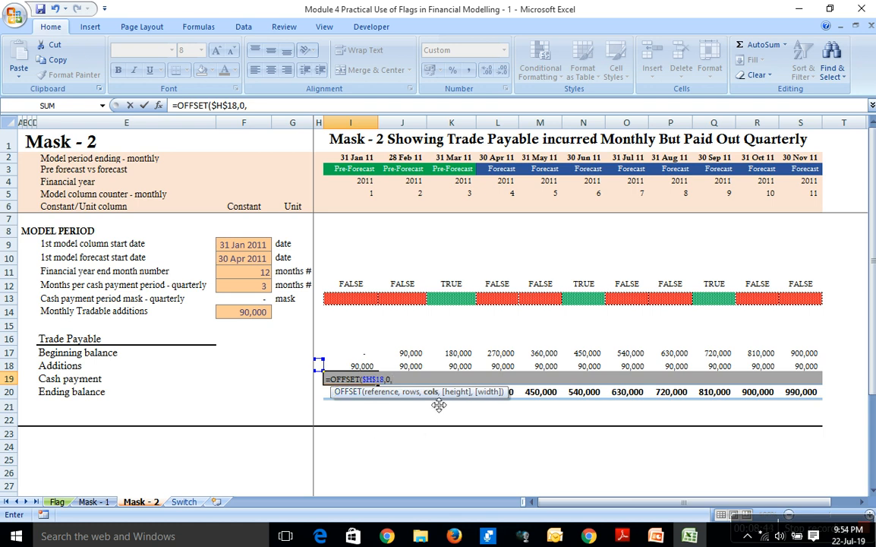
left_click(368, 196)
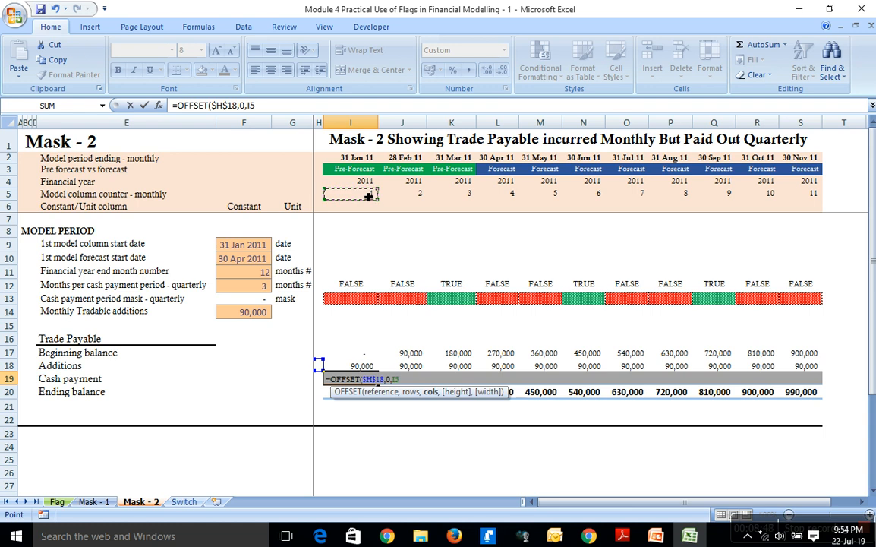
Step: Complete the OFFSET arguments in I19 with a height of 1 and a negative width of -$F$12
type(",1")
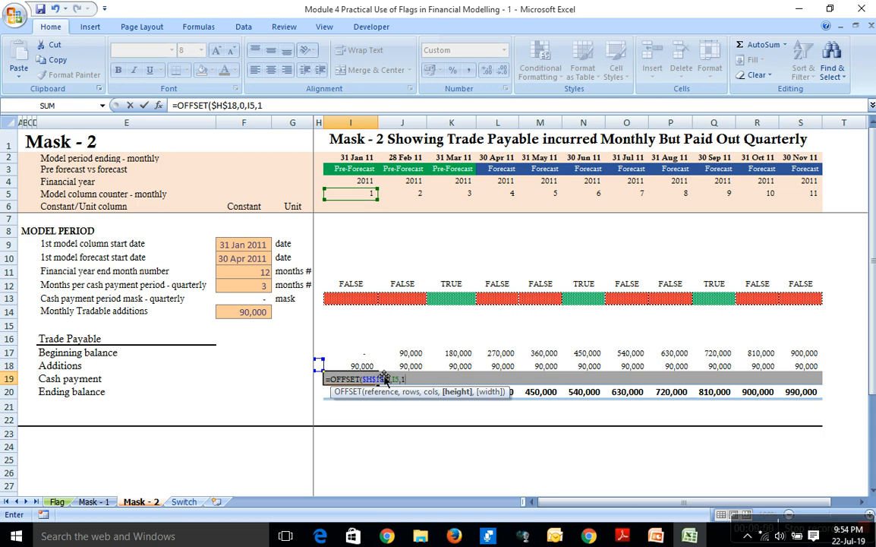
type(",")
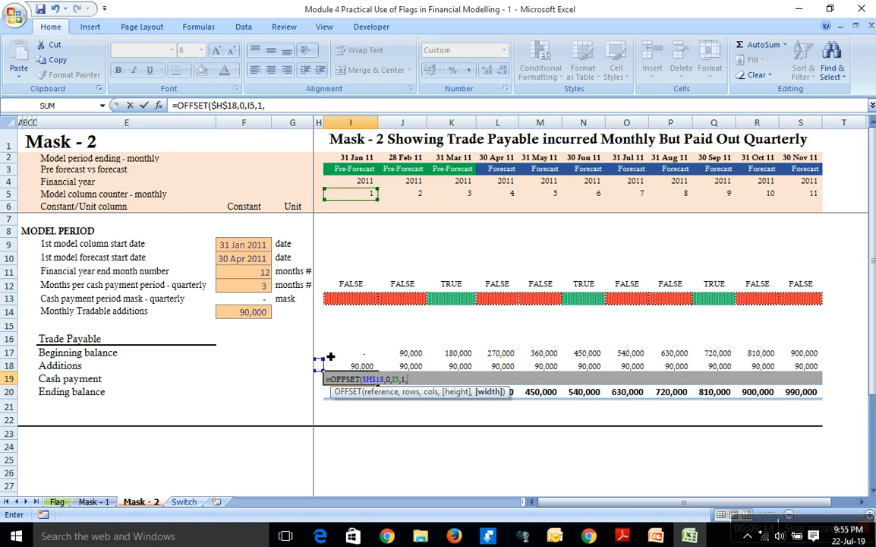
left_click(251, 287)
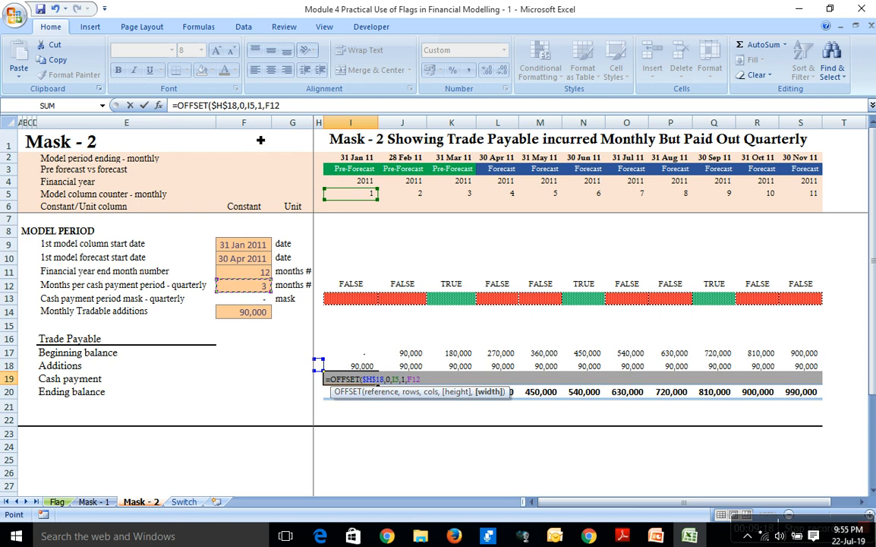
key("F4")
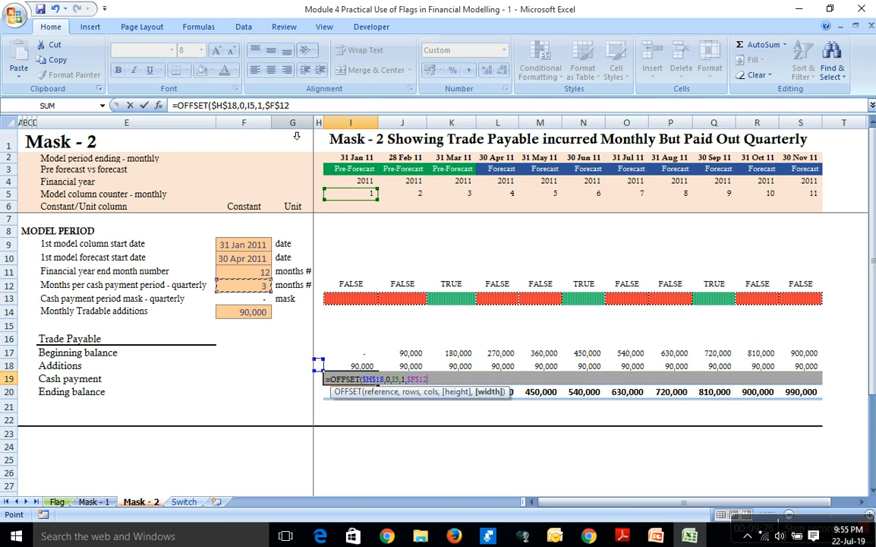
left_click(267, 106)
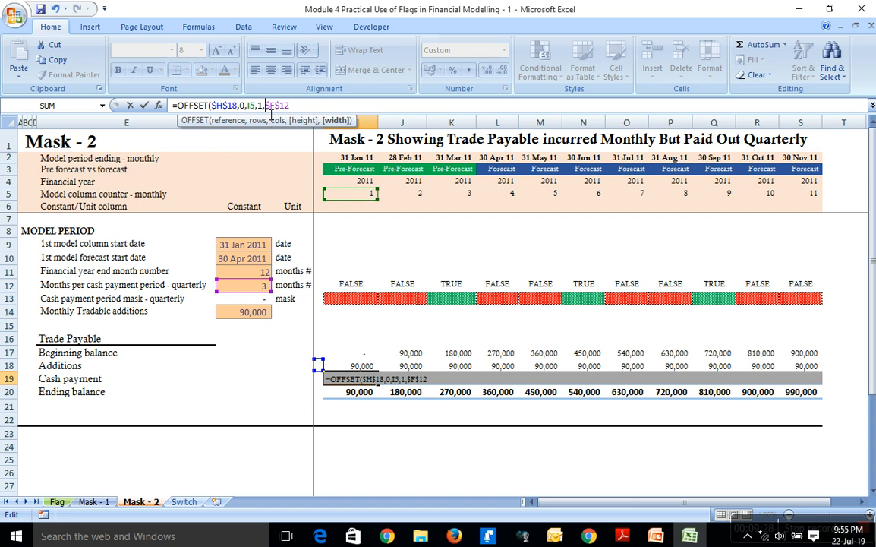
type("-")
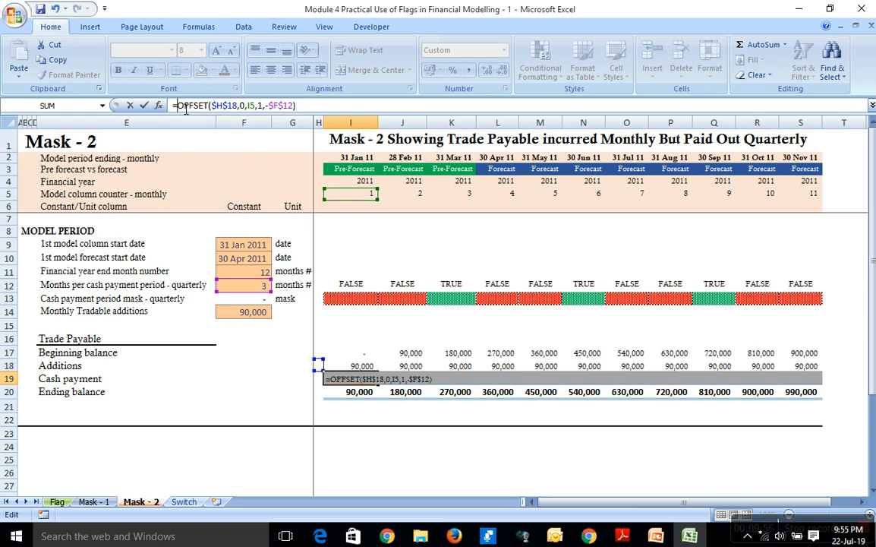
Step: Wrap the OFFSET in I19 in a SUM and enter the formula =SUM(OFFSET($H$18,0,I5,1,-$F$12))
type("SUM")
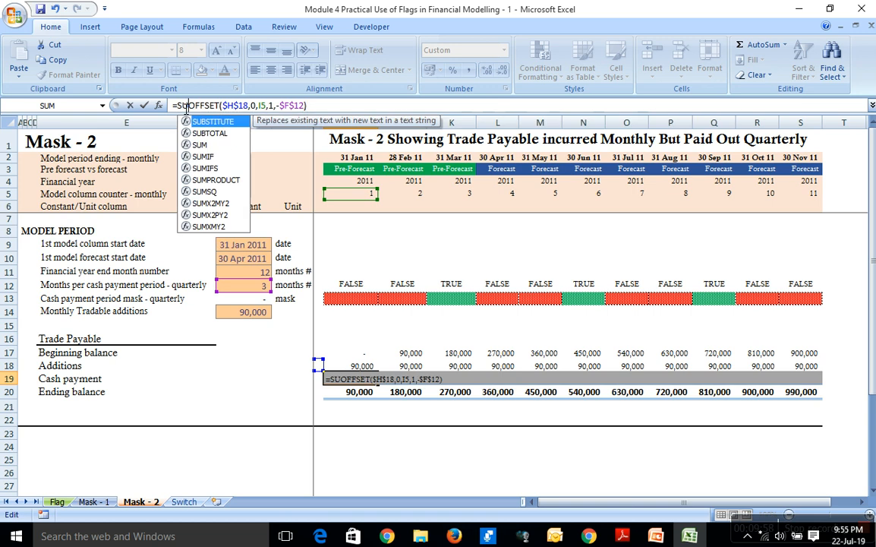
type("(")
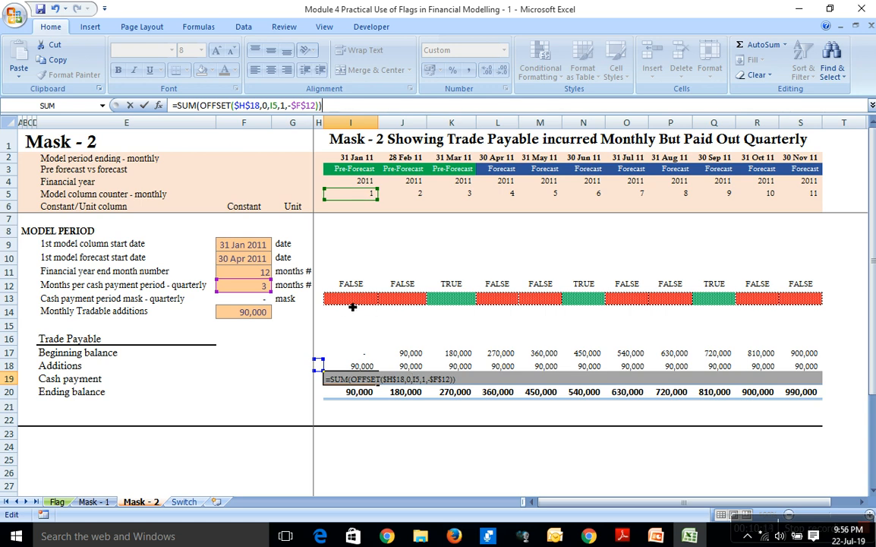
key("ctrl+Return")
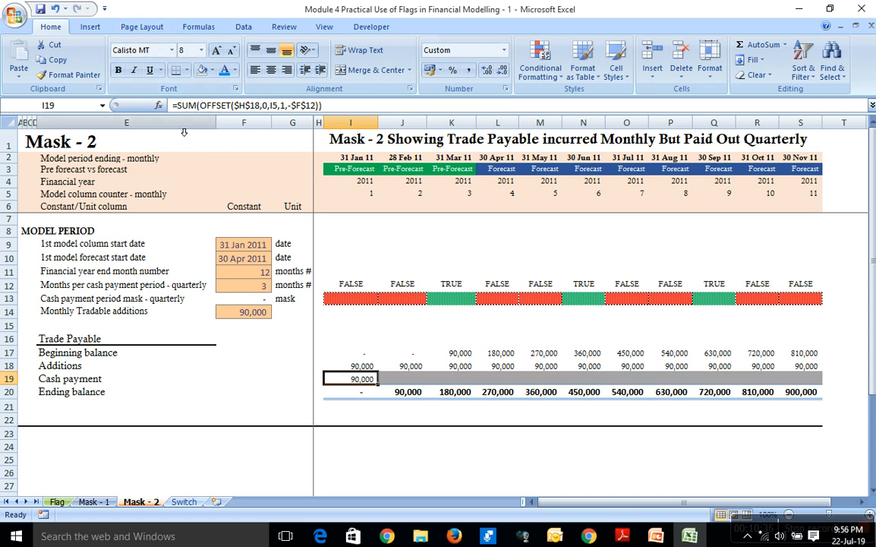
Step: Multiply the I19 formula by the cash payment mask I13, making =I13*SUM(OFFSET($H$18,0,I5,1,-$F$12))
left_click(174, 106)
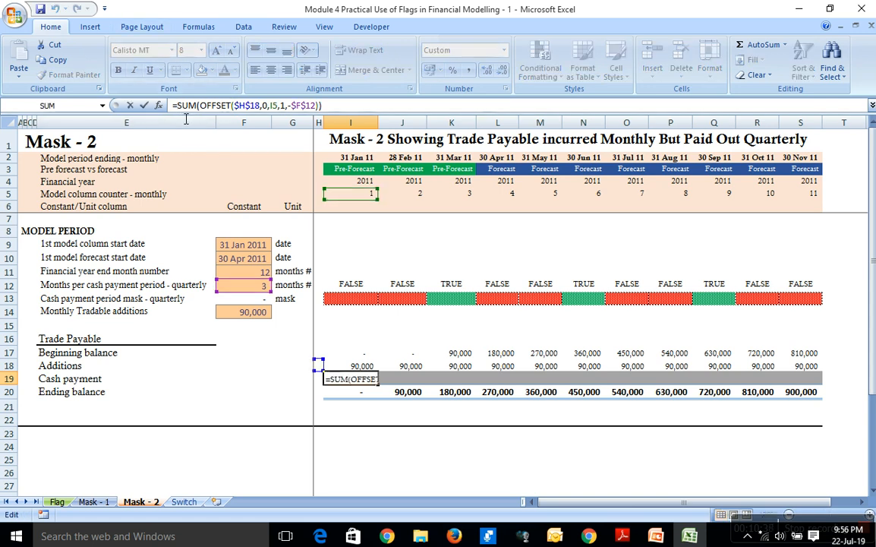
left_click(354, 301)
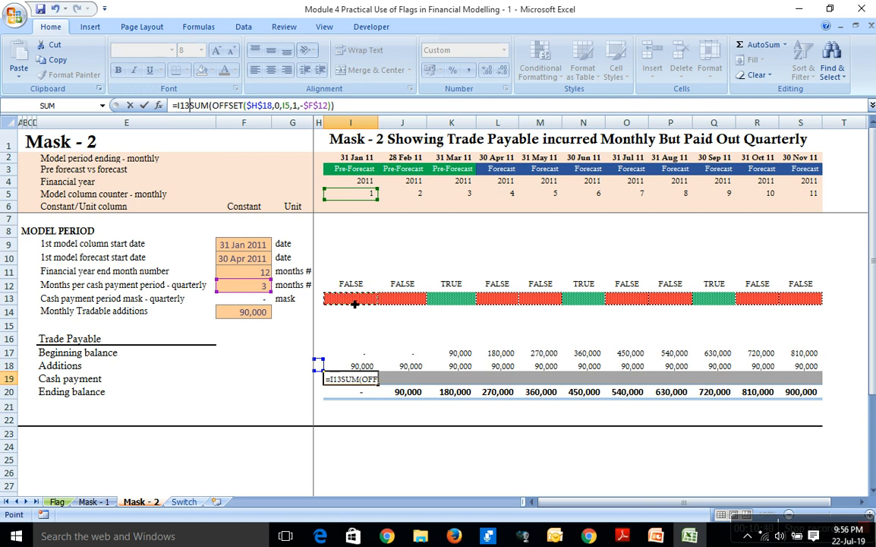
type("*")
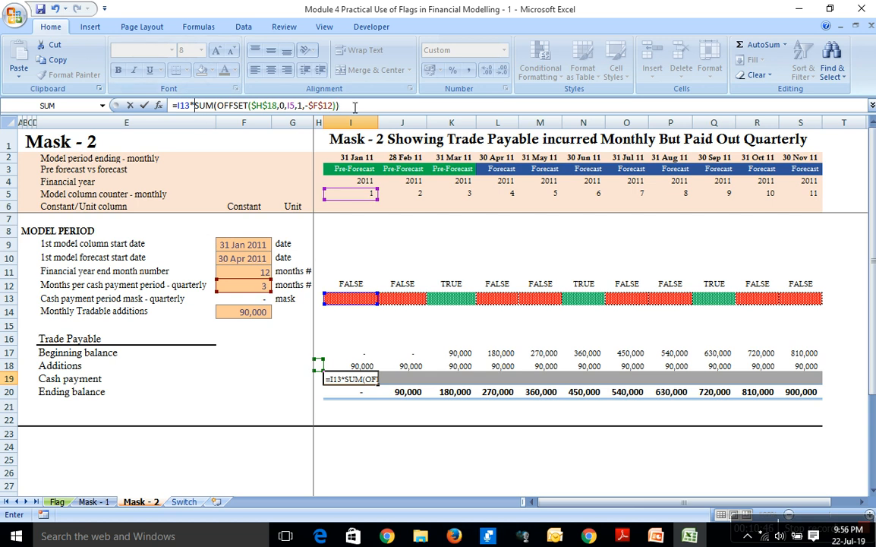
key("ctrl+Return")
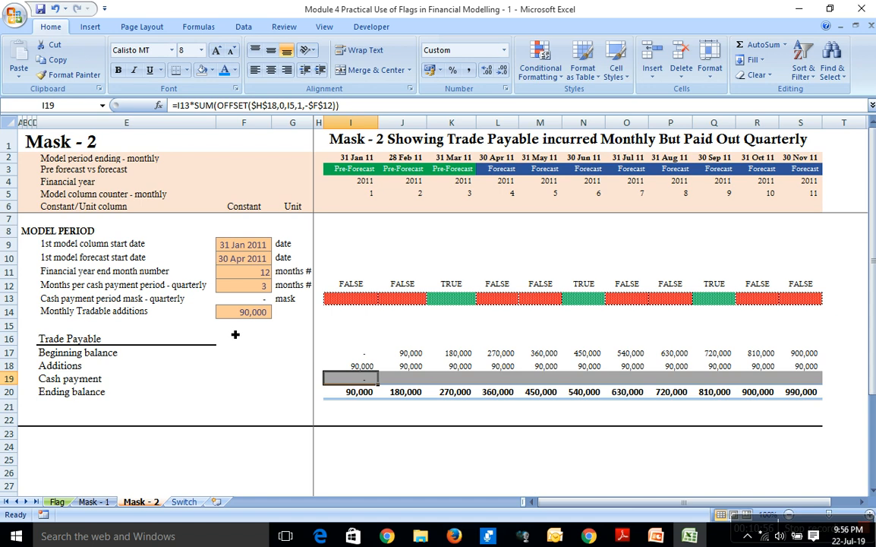
Step: Fill the cash payment formula from I19 across the row to S19
key("shift+Right")
key("shift+Right")
key("shift+Right")
key("shift+Right")
key("shift+Right")
key("shift+Right")
key("shift+Right")
key("shift+Right")
key("shift+Right")
key("shift+Right")
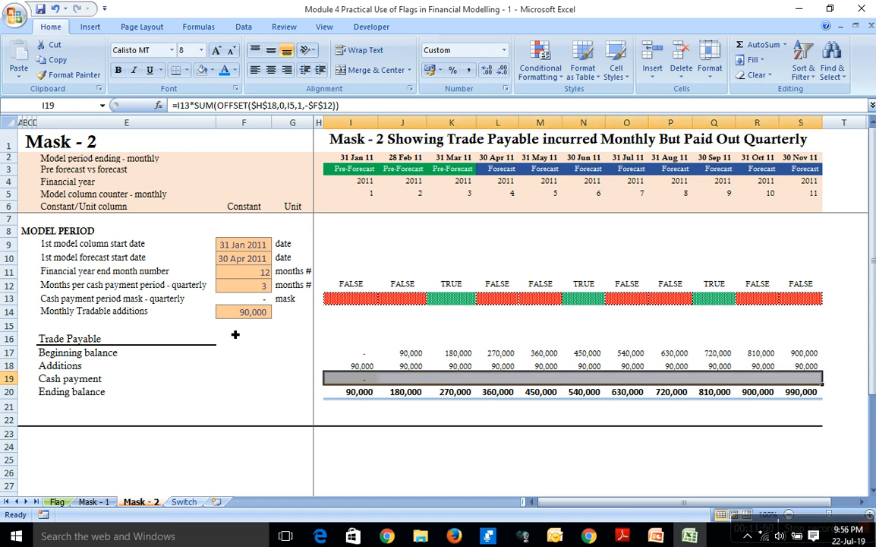
key("ctrl+r")
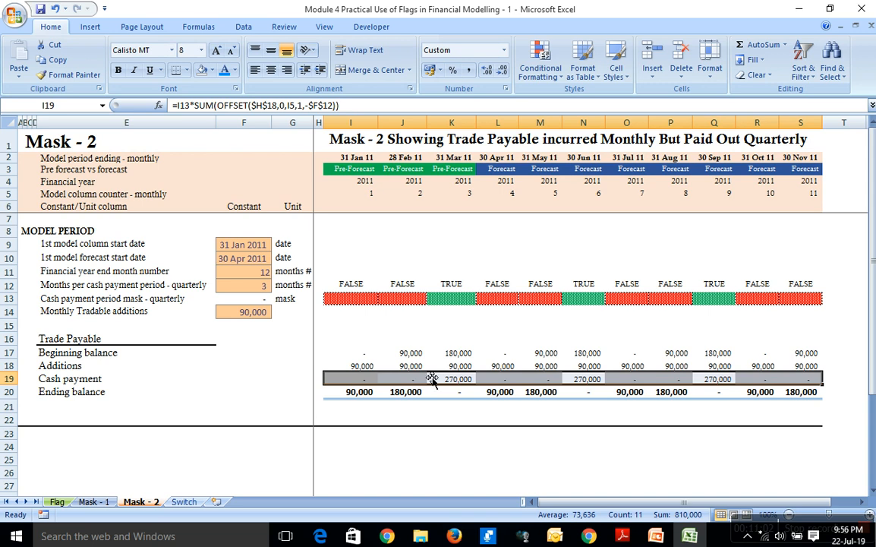
Step: Inspect the March cash payment formula in K19 and compare its amount with the sum of the January to March additions in I18:K18
left_click(465, 379)
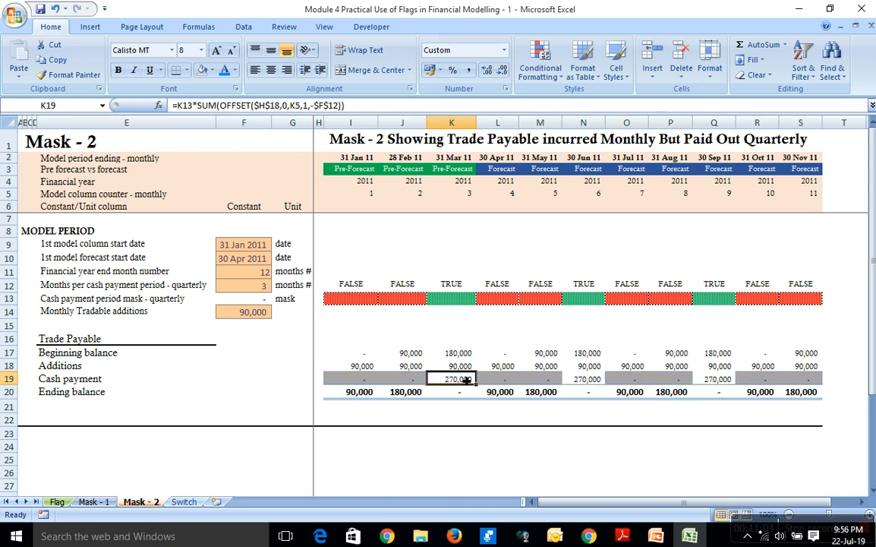
double_click(465, 378)
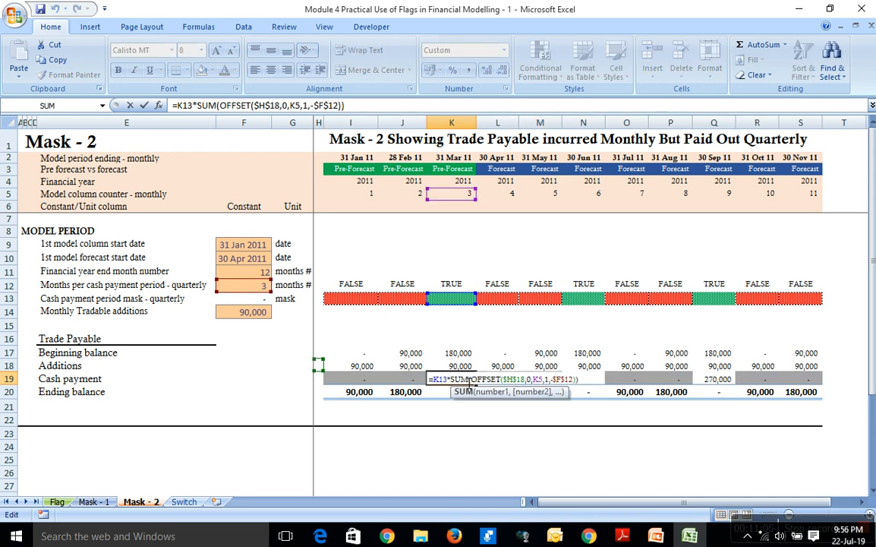
key("Escape")
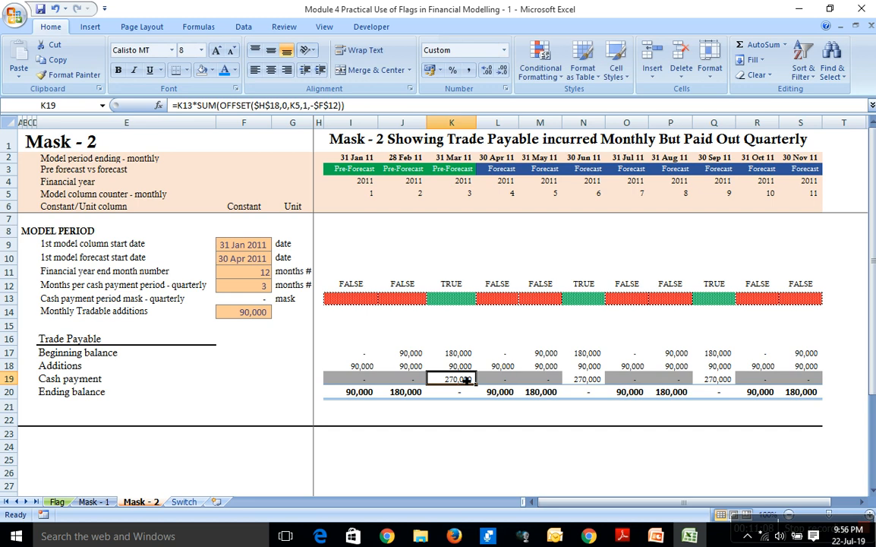
left_click(353, 369)
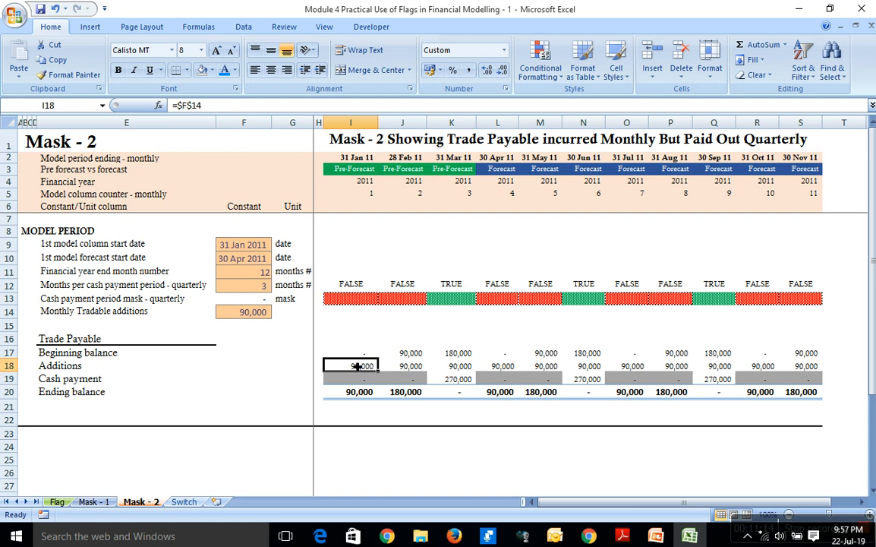
left_click(414, 371)
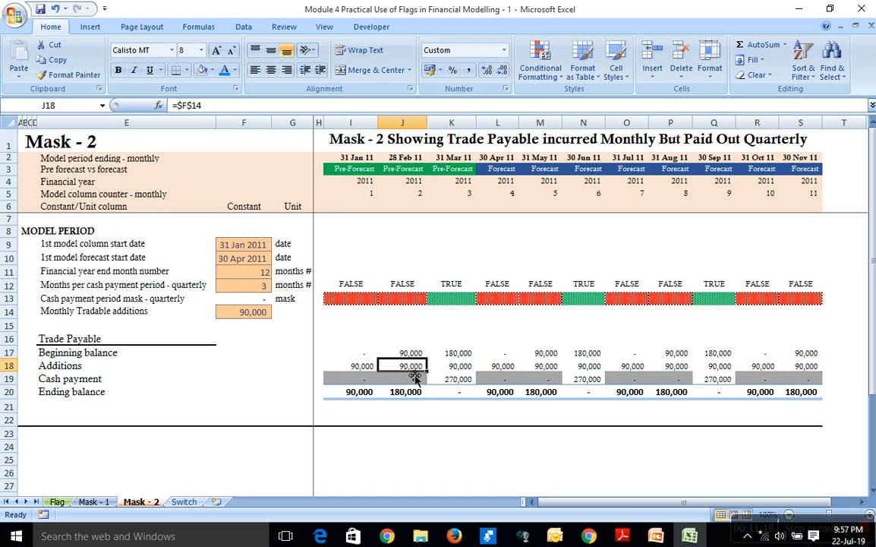
left_click(458, 372)
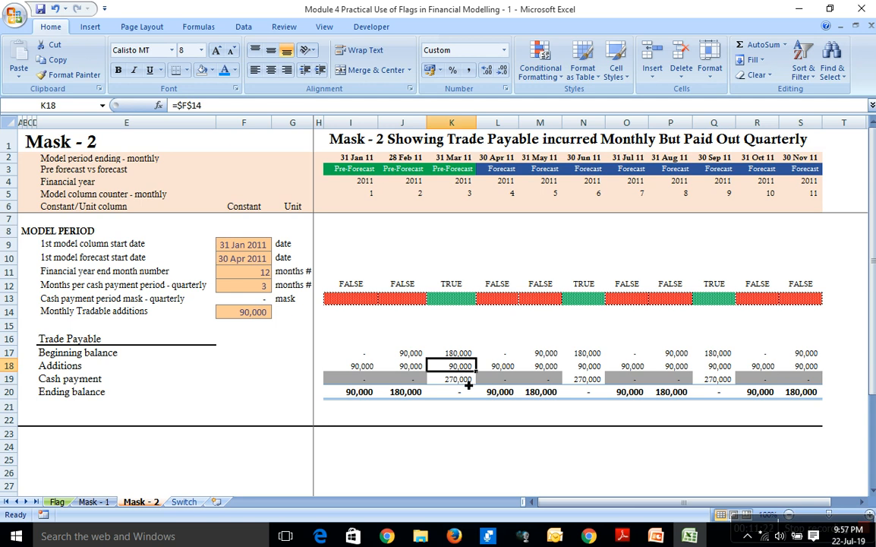
left_click(465, 380)
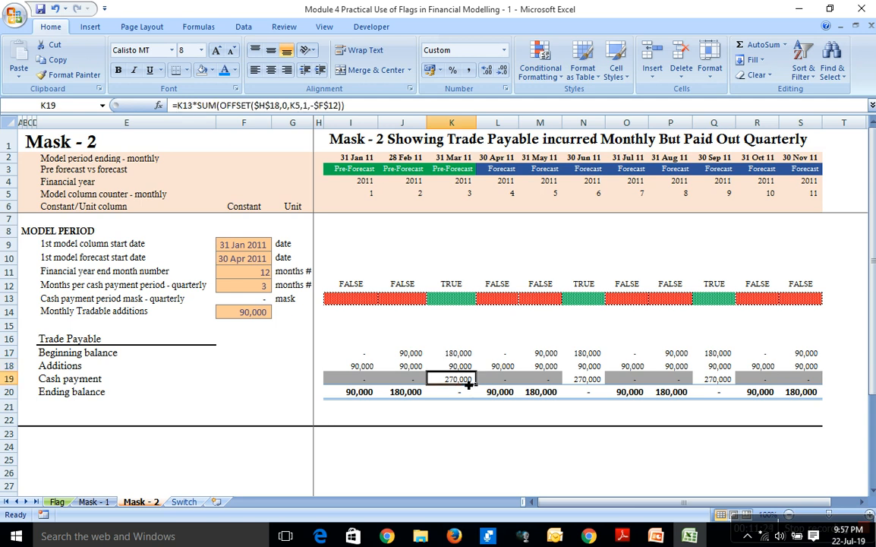
left_click_drag(459, 367, 376, 367)
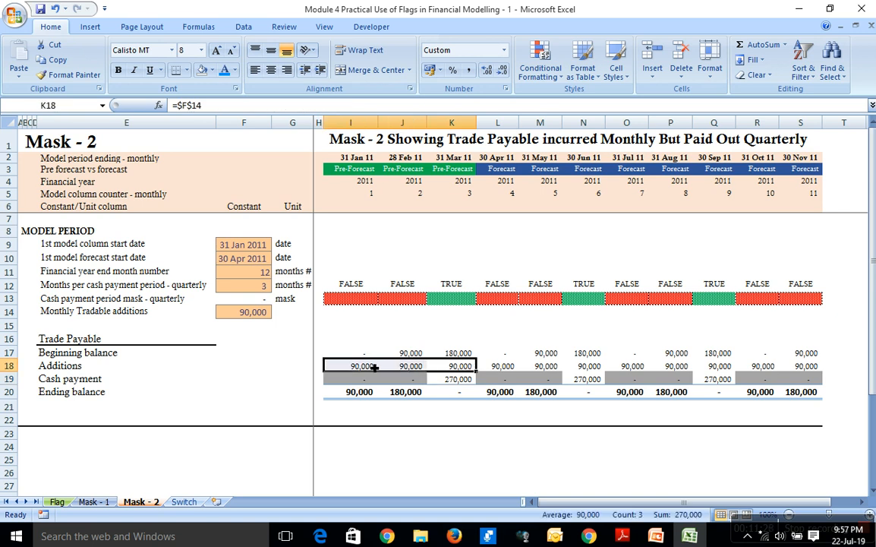
Step: Check the June cash payment in N19 and the September ending balance in Q20 against the monthly additions
left_click(586, 379)
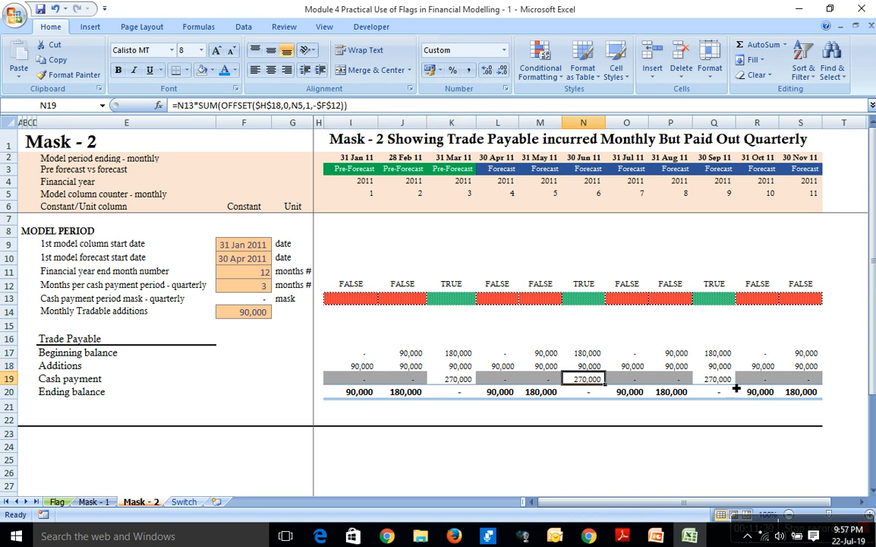
left_click(730, 390)
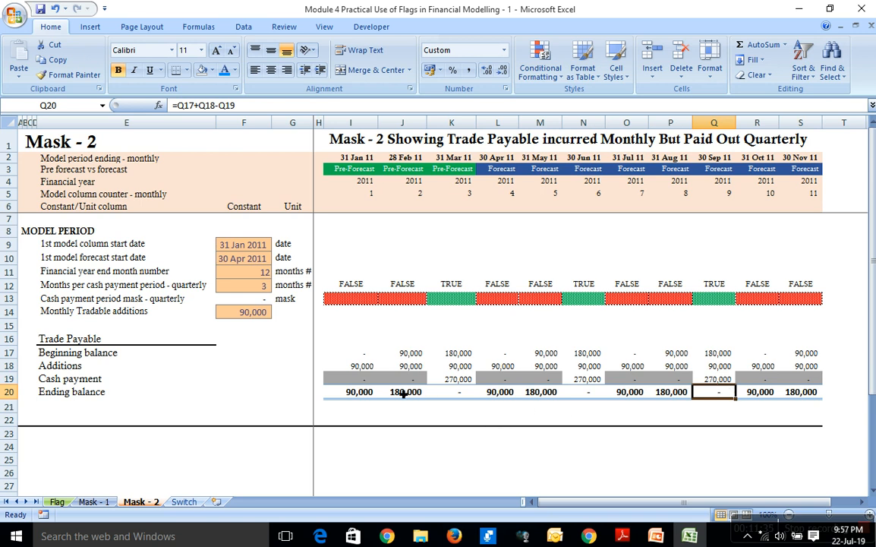
left_click(358, 366)
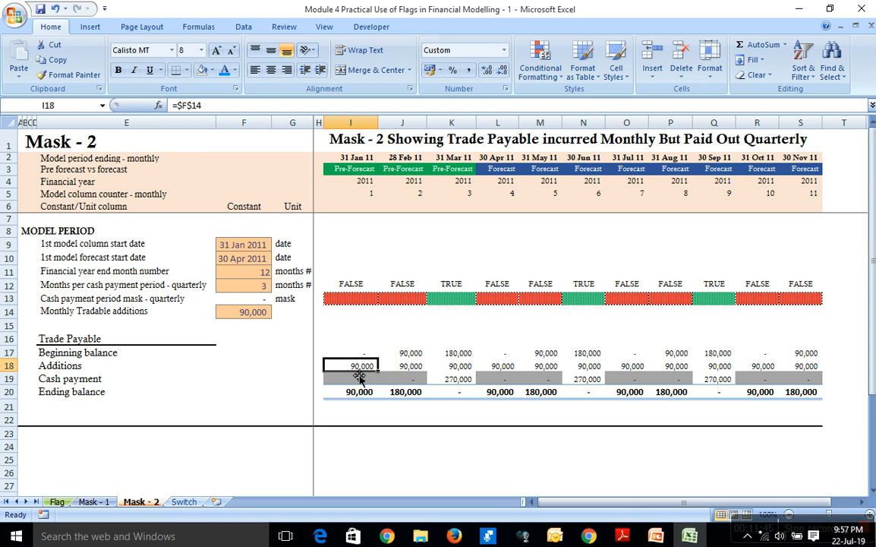
left_click(503, 325)
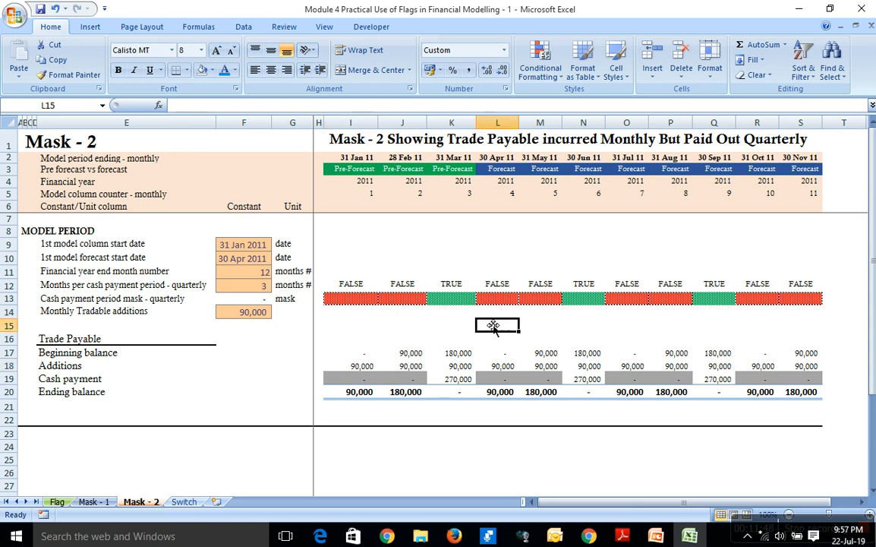
left_click(449, 236)
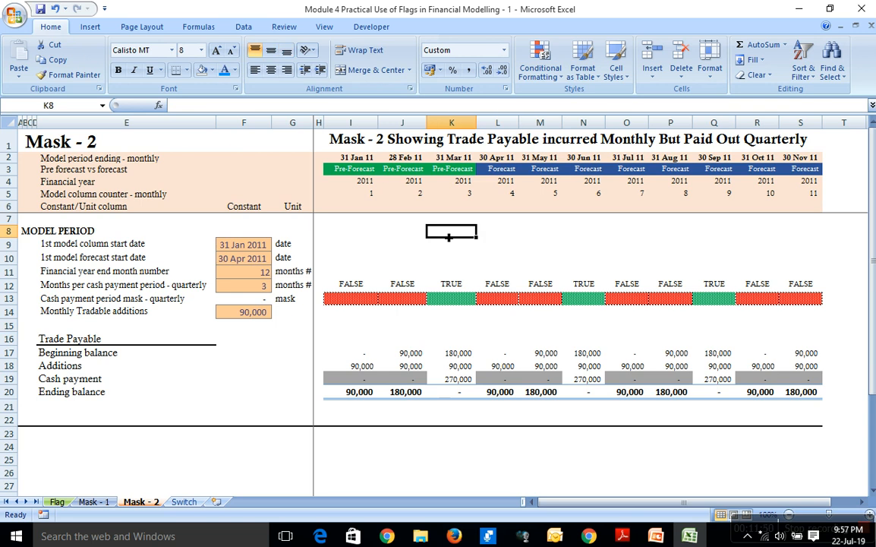